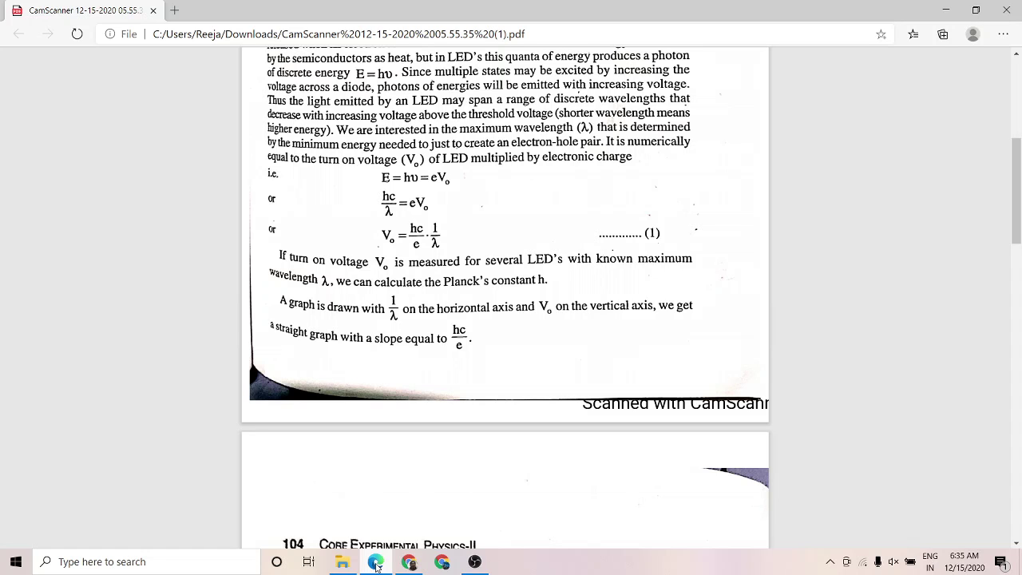
Scroll the PDF from the Experiment No. 20 title past the theory equations to page 104's Observations heading.
{"action": "key", "text": "Home"}
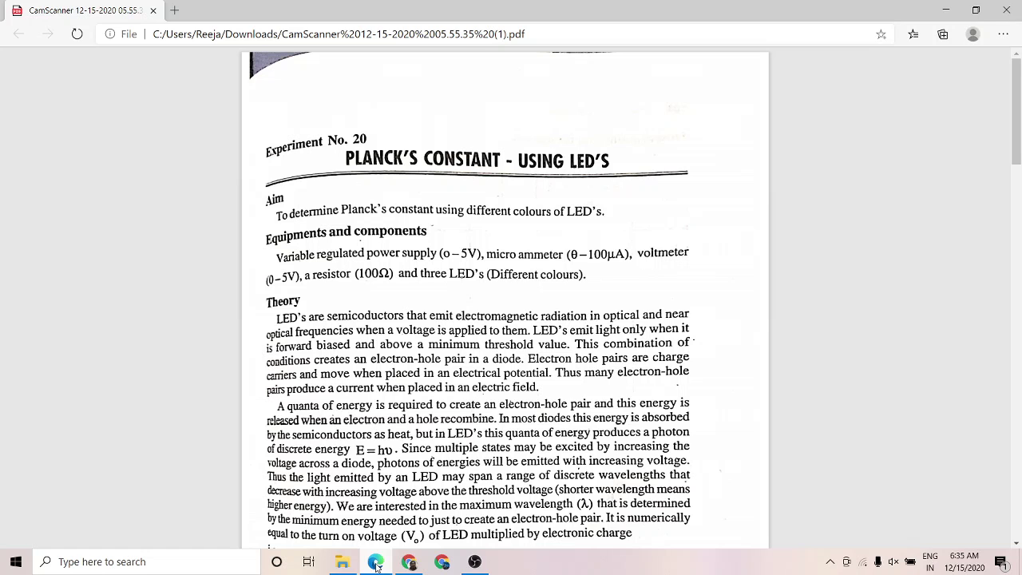
{"action": "key", "text": "Down"}
{"action": "key", "text": "Down"}
{"action": "key", "text": "Down"}
{"action": "key", "text": "Down"}
{"action": "key", "text": "Down"}
{"action": "key", "text": "Down"}
{"action": "key", "text": "Down"}
{"action": "key", "text": "Down"}
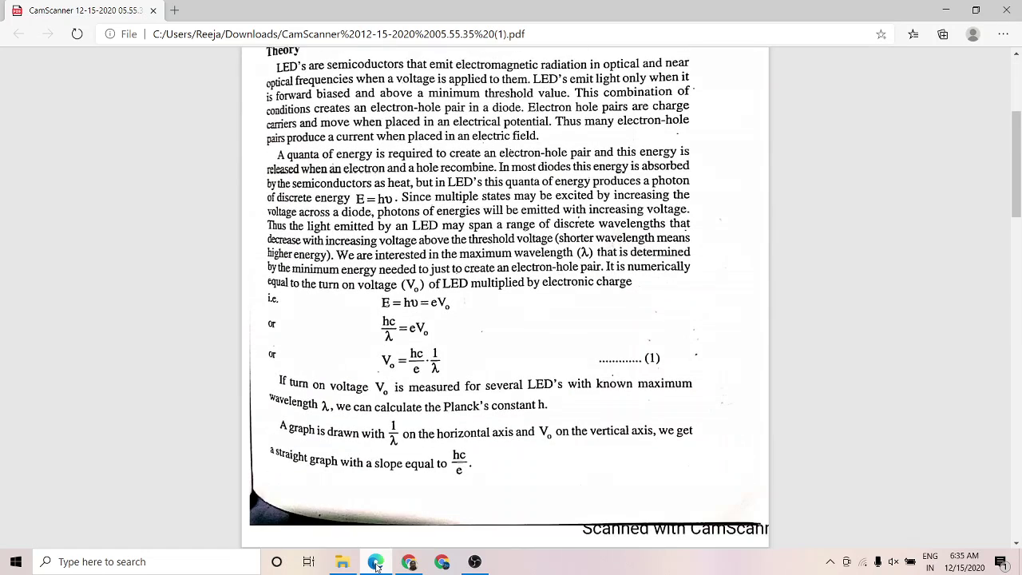
{"action": "key", "text": "Down"}
{"action": "key", "text": "Down"}
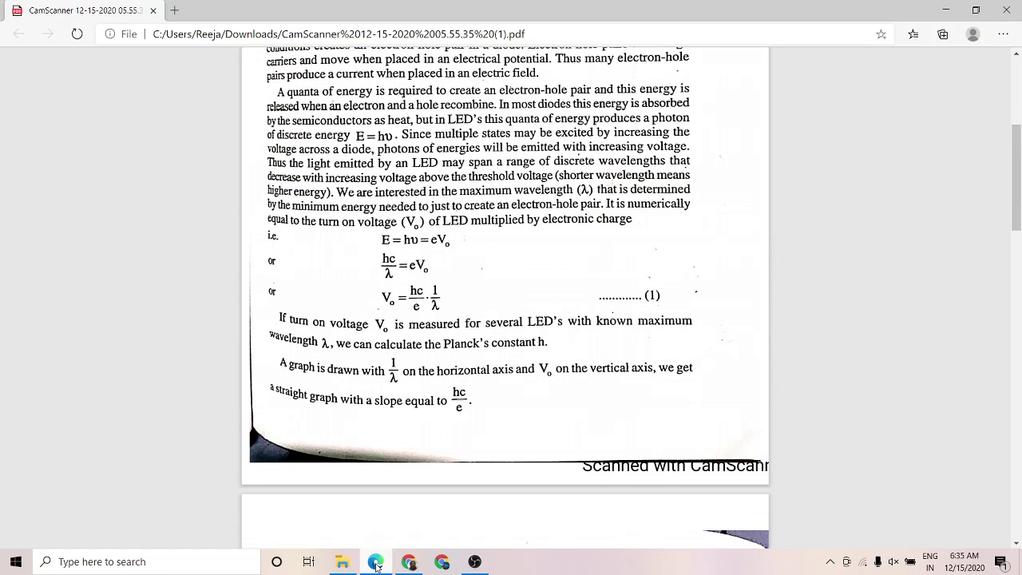
{"action": "key", "text": "Down"}
{"action": "key", "text": "Down"}
{"action": "key", "text": "Down"}
{"action": "key", "text": "Down"}
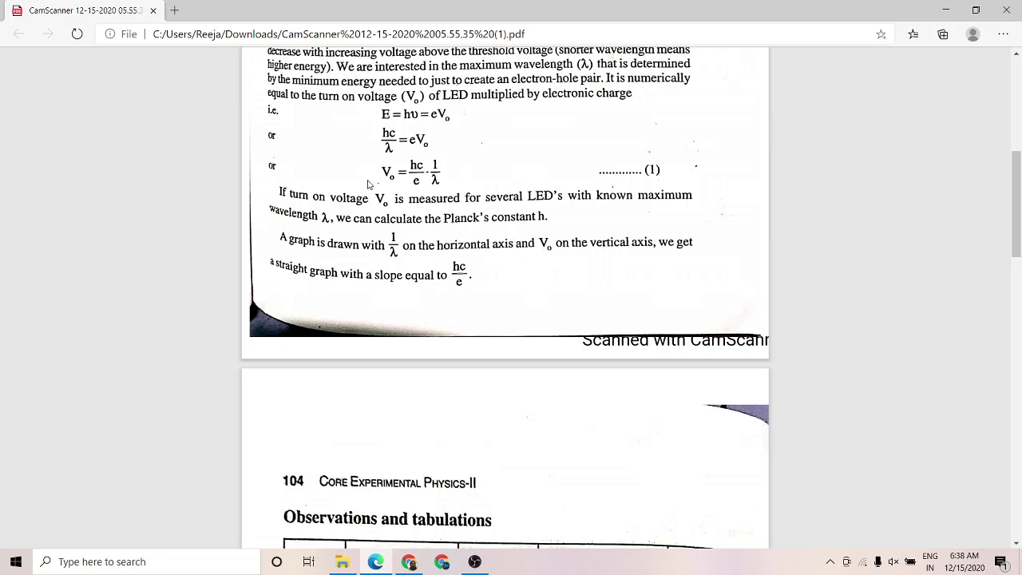
Scroll past the blank observation table to page 105's slope graph and Procedure section.
{"action": "scroll", "coordinate": [662, 352], "scroll_direction": "down", "scroll_amount": 6}
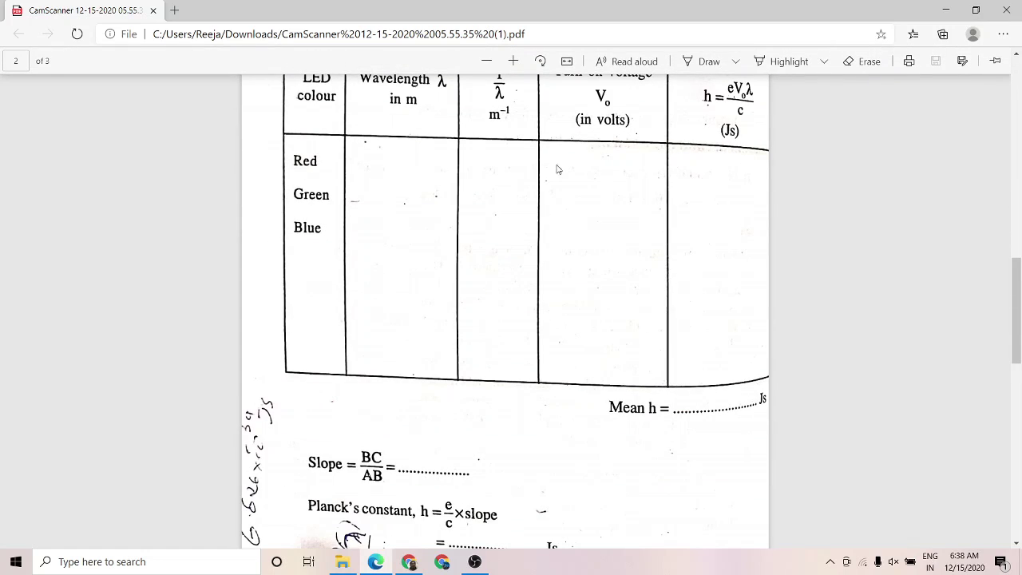
{"action": "scroll", "coordinate": [531, 171], "scroll_direction": "up", "scroll_amount": 1}
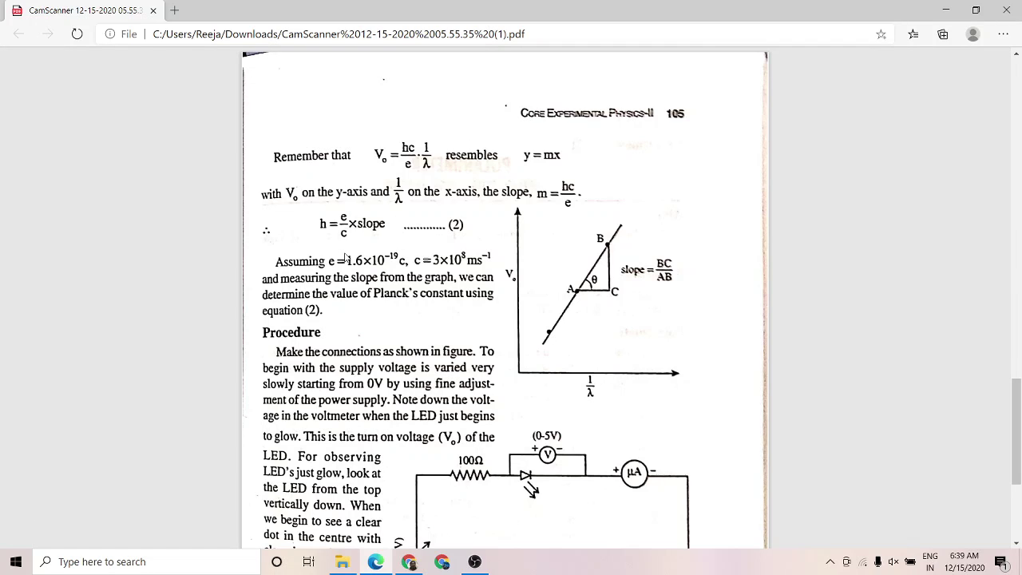
Search Google for 'vlabs' in Chrome and open the Virtual Labs site at vlab.co.in.
{"action": "left_click", "coordinate": [409, 563]}
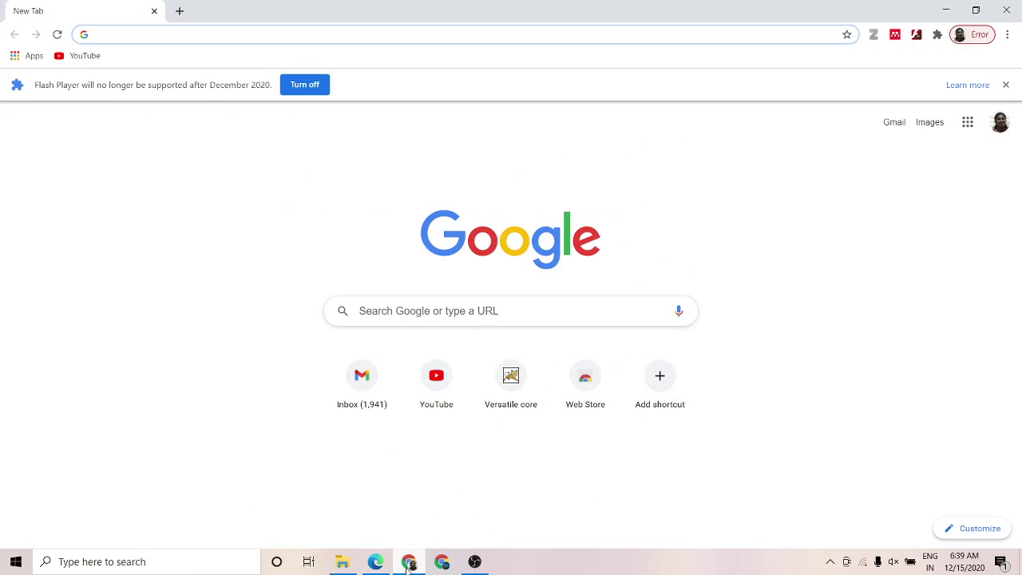
{"action": "left_click", "coordinate": [377, 311]}
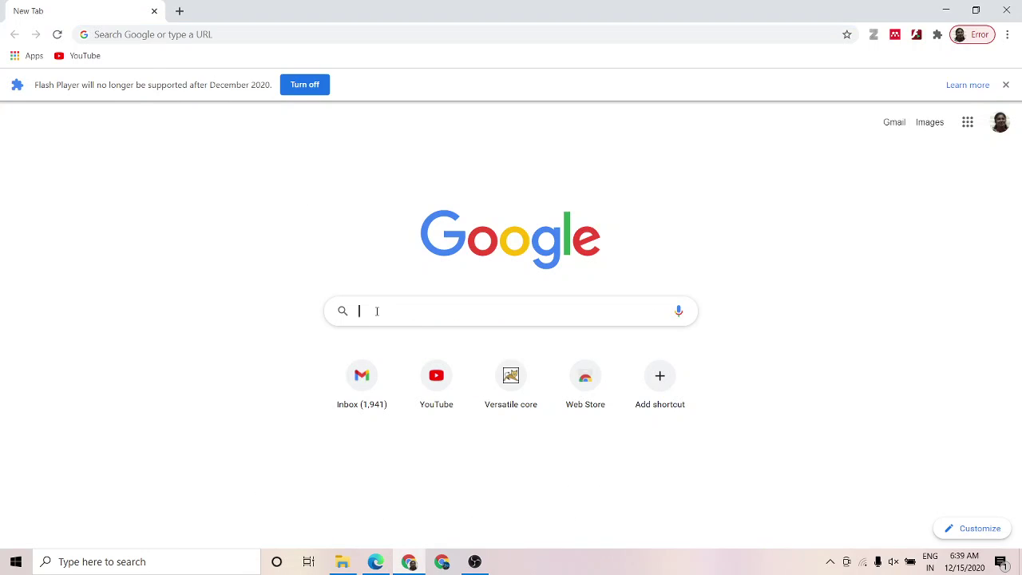
{"action": "type", "text": "vlab"}
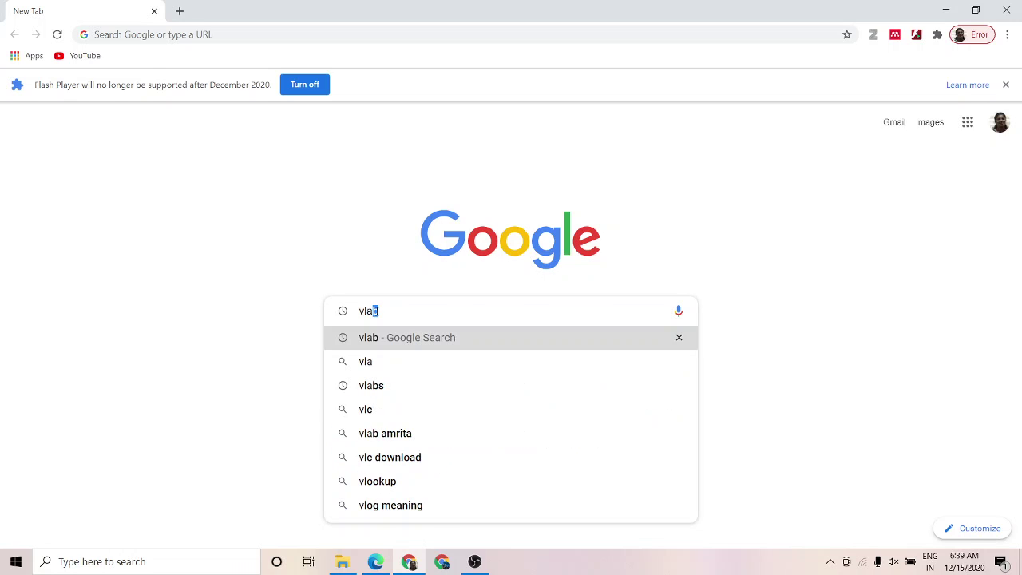
{"action": "type", "text": "s"}
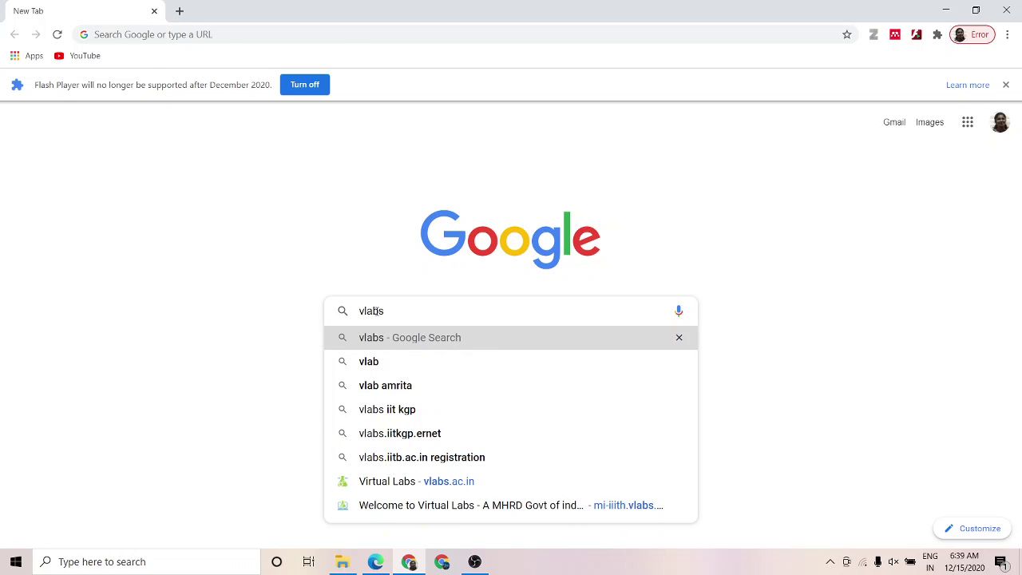
{"action": "key", "text": "Return"}
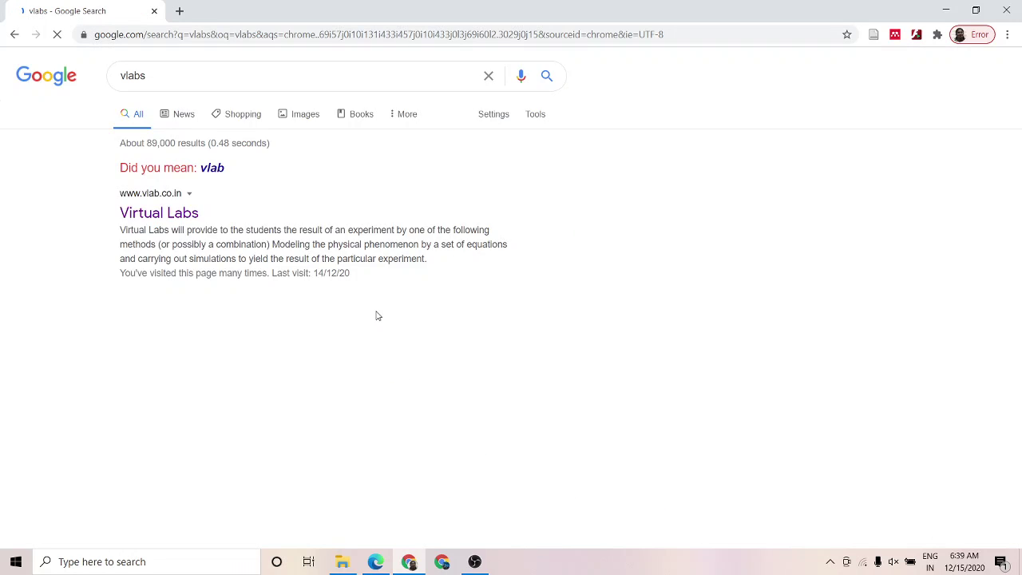
{"action": "left_click", "coordinate": [166, 217]}
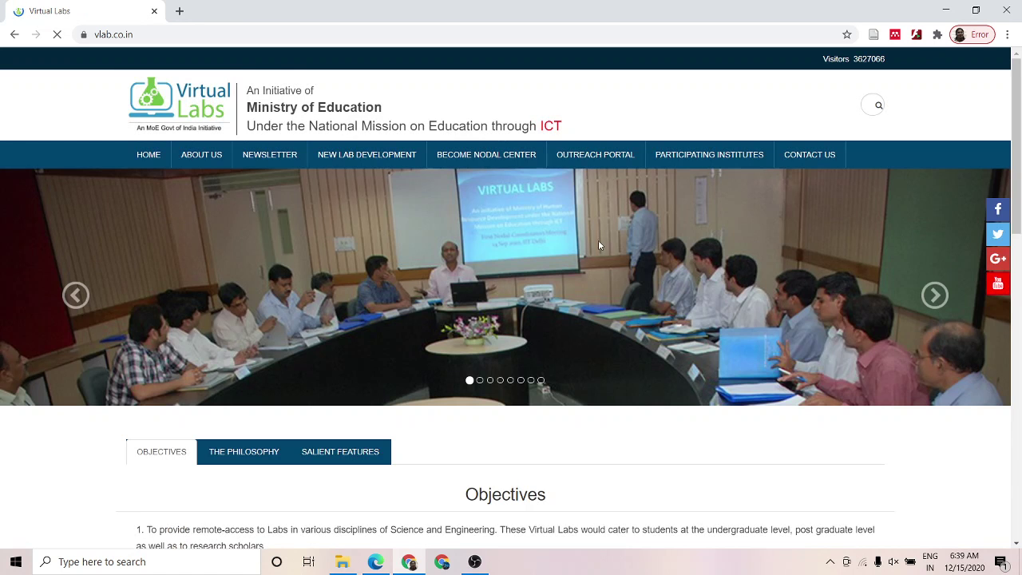
Go to Physical Sciences under Broad Areas and open the Amrita Modern Physics Virtual Lab.
{"action": "left_click", "coordinate": [1017, 544]}
{"action": "left_click", "coordinate": [1017, 544]}
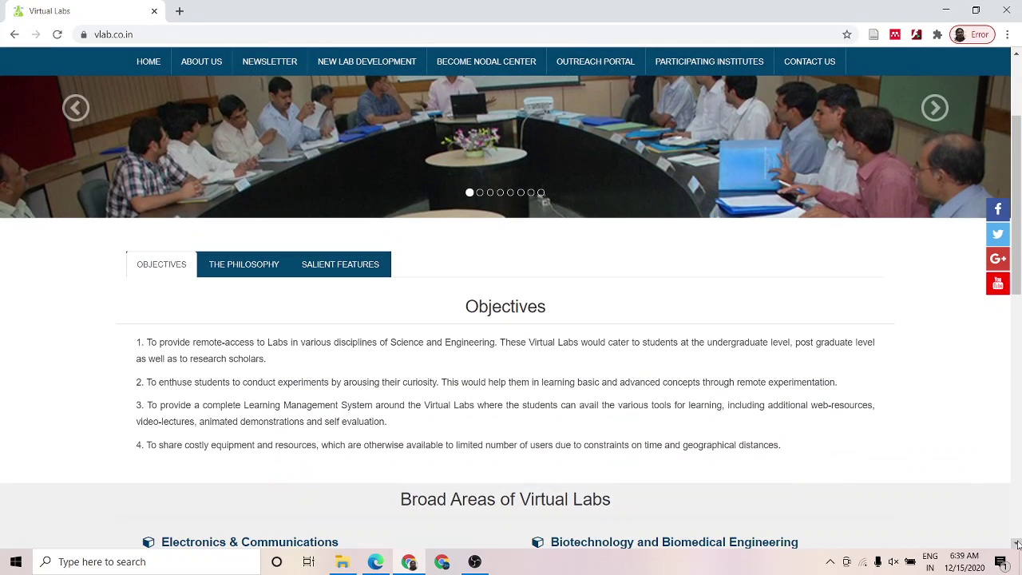
{"action": "left_click", "coordinate": [1017, 544]}
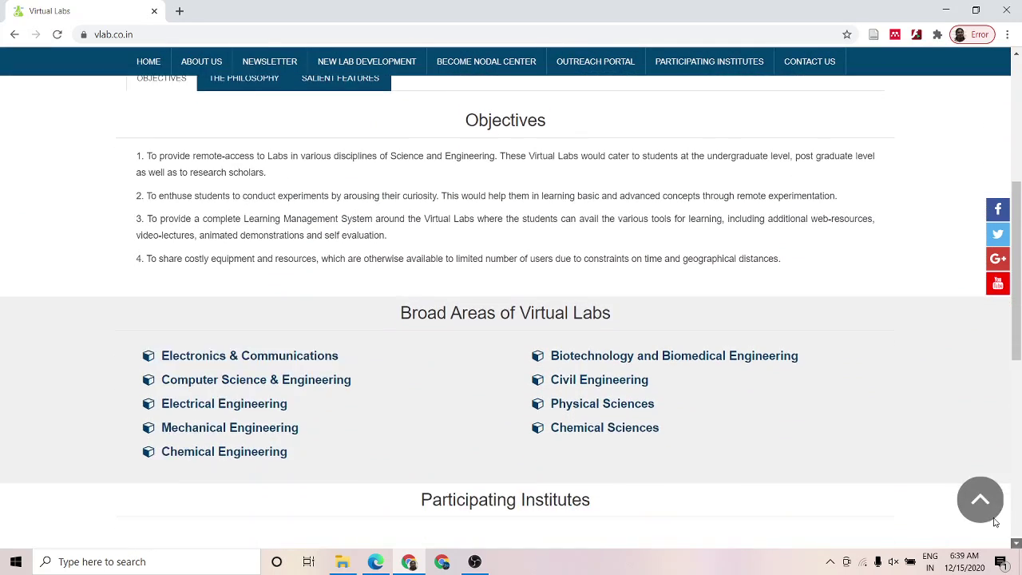
{"action": "left_click", "coordinate": [628, 409]}
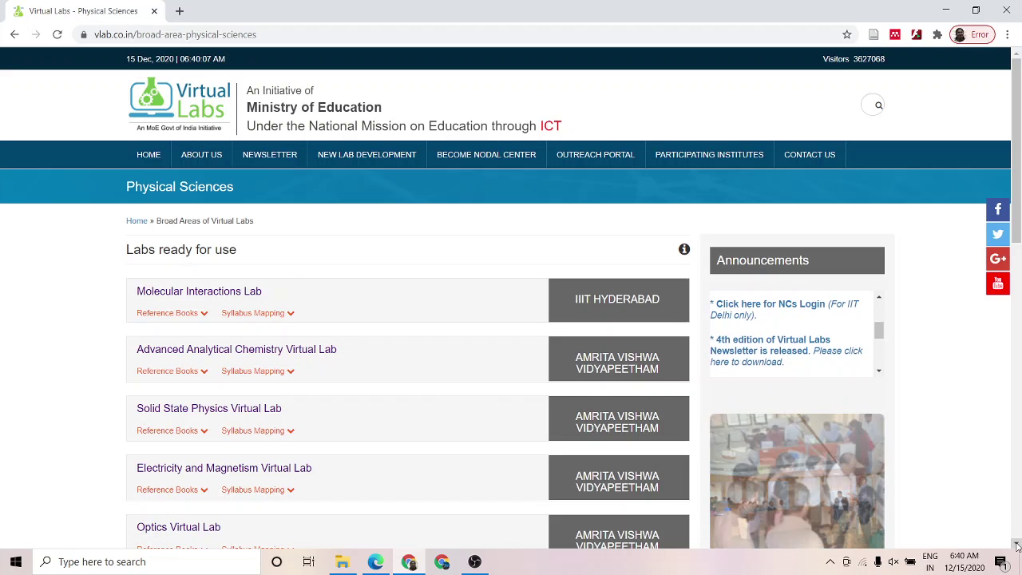
{"action": "scroll", "coordinate": [1017, 545], "scroll_direction": "down", "scroll_amount": 7}
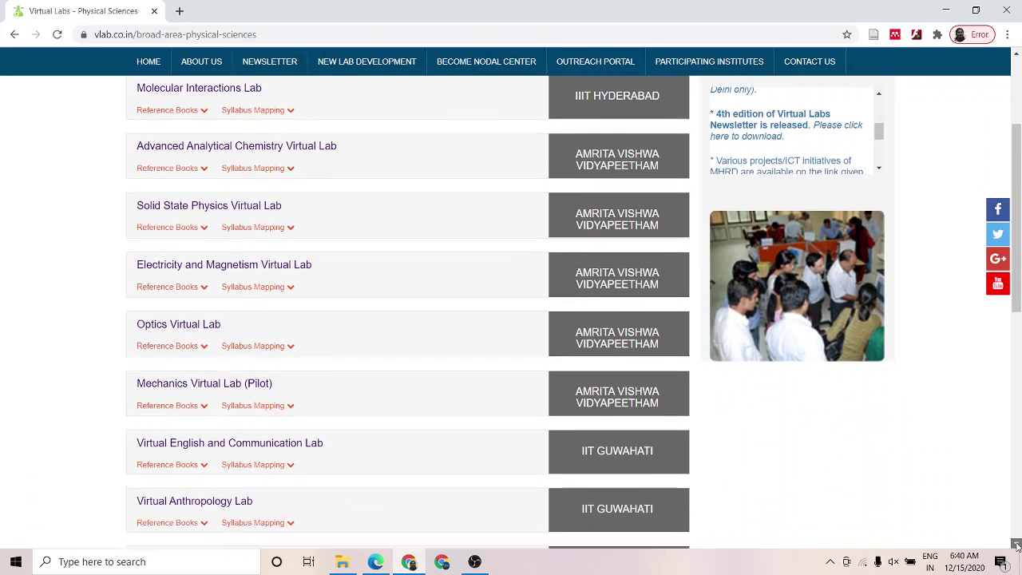
{"action": "scroll", "coordinate": [1017, 544], "scroll_direction": "down", "scroll_amount": 6}
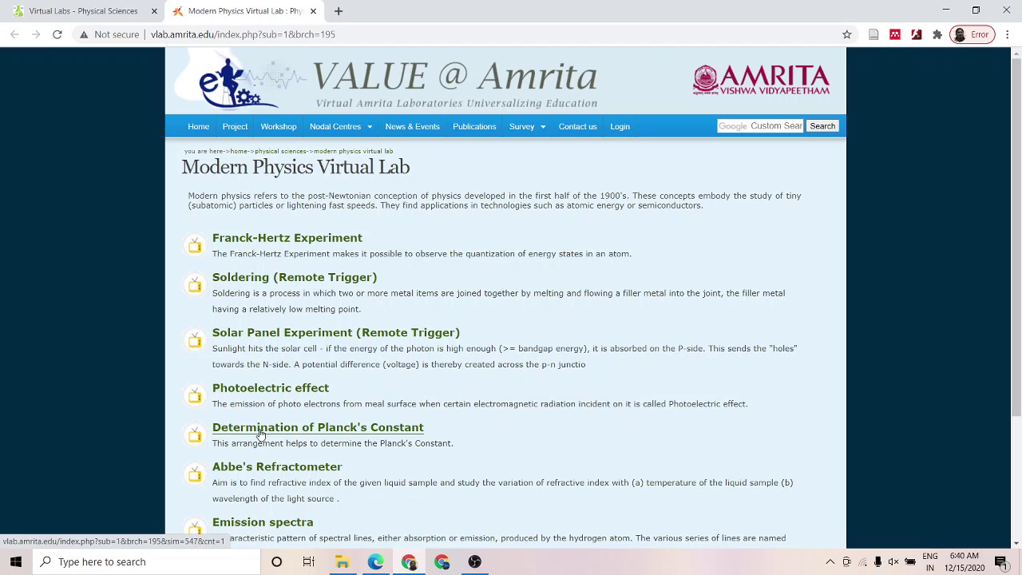
Open the Determination of Planck's Constant experiment and its Simulator section.
{"action": "left_click", "coordinate": [260, 434]}
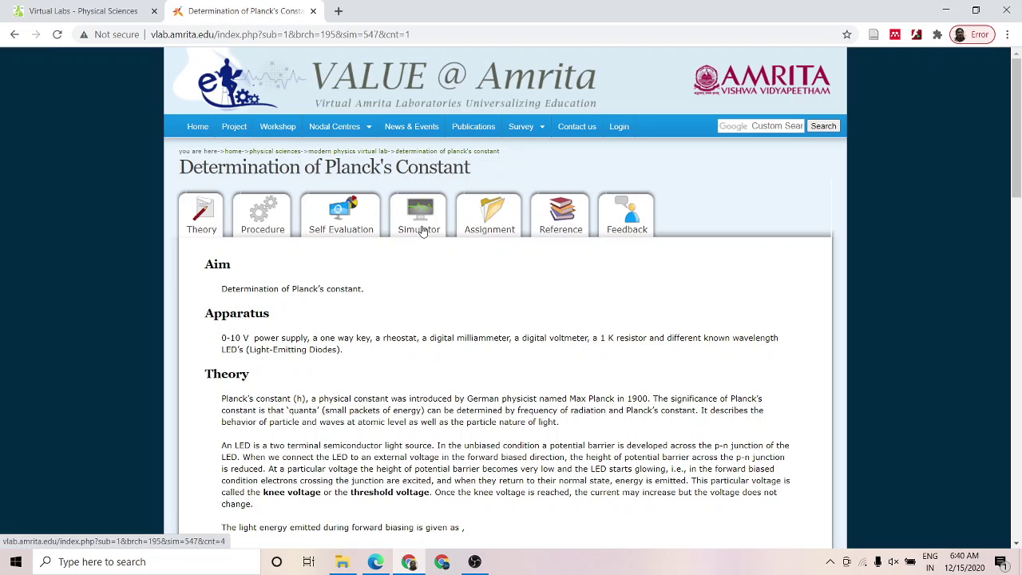
{"action": "left_click", "coordinate": [423, 231]}
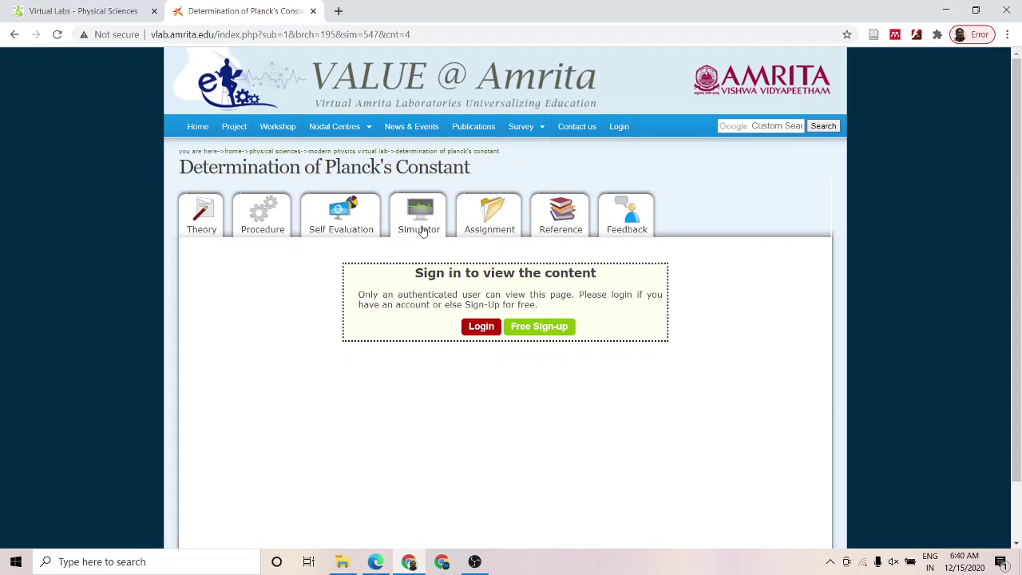
Sign in with the saved account, then bring up the site's Flash permission settings.
{"action": "left_click", "coordinate": [488, 329]}
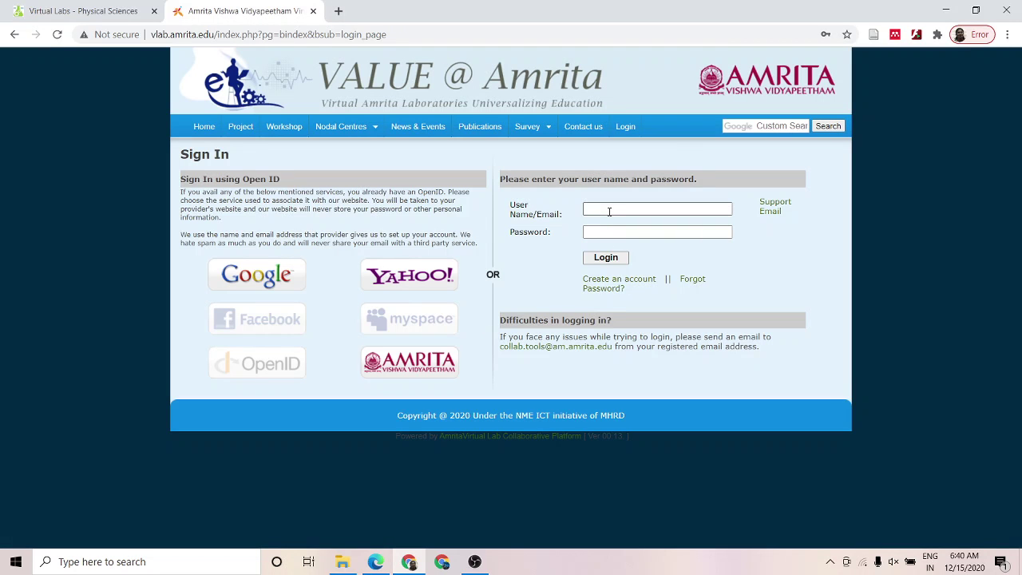
{"action": "left_click", "coordinate": [610, 210]}
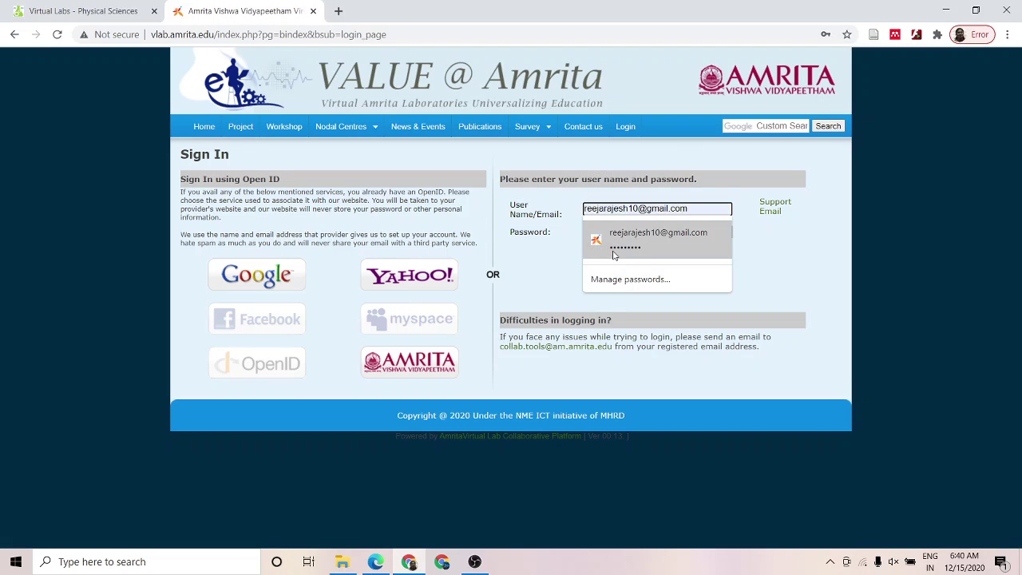
{"action": "left_click", "coordinate": [614, 255]}
{"action": "left_click", "coordinate": [612, 262]}
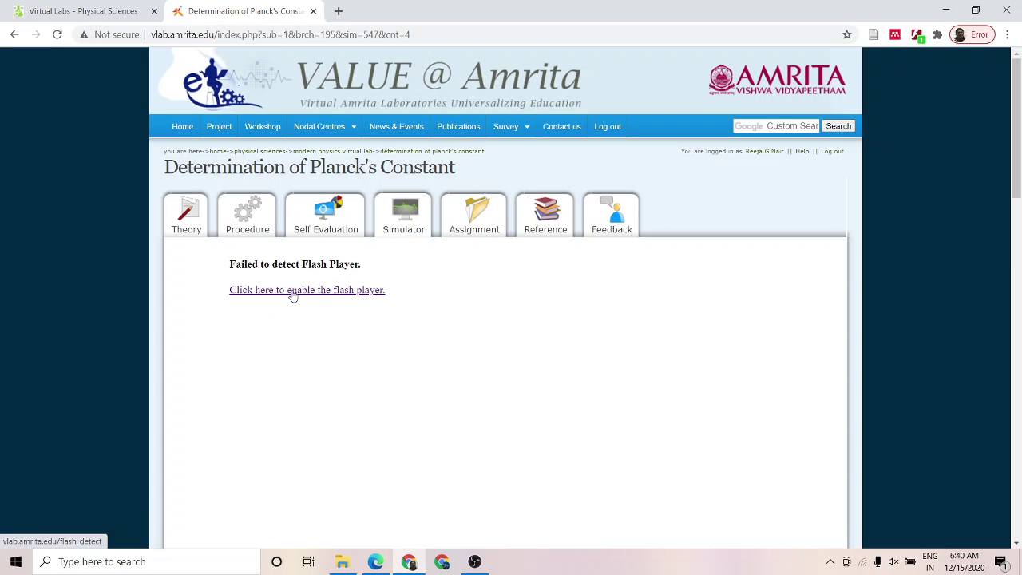
{"action": "left_click", "coordinate": [85, 35]}
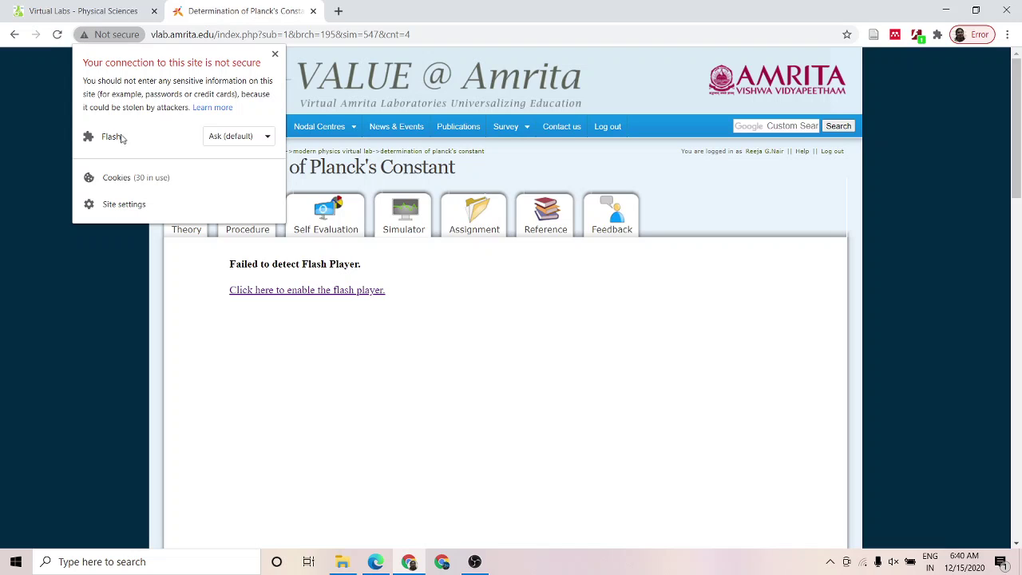
Set Flash to Allow for the site and reload the Planck's Constant simulator.
{"action": "left_click", "coordinate": [268, 139]}
{"action": "left_click", "coordinate": [229, 174]}
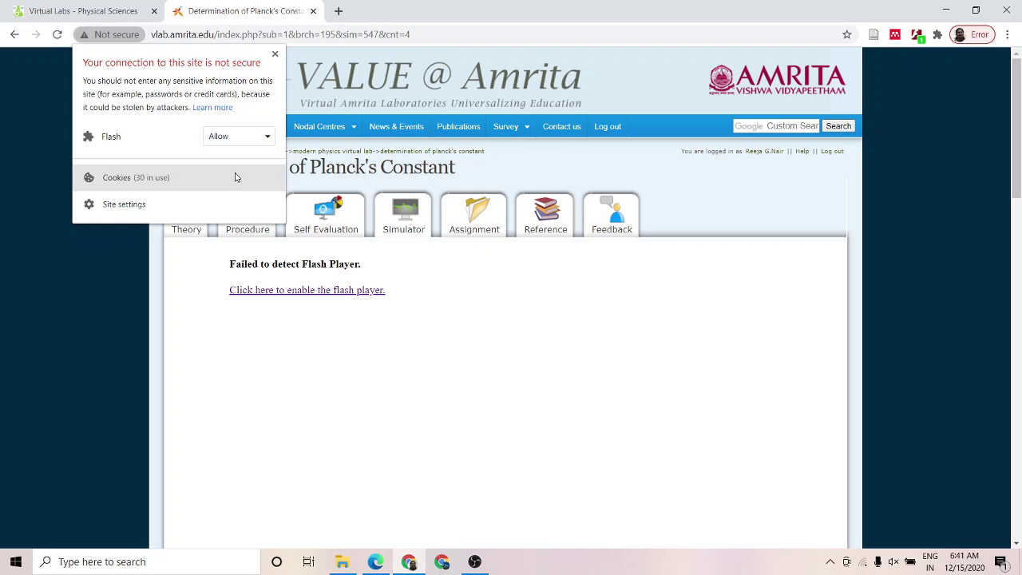
{"action": "triple_click", "coordinate": [420, 265]}
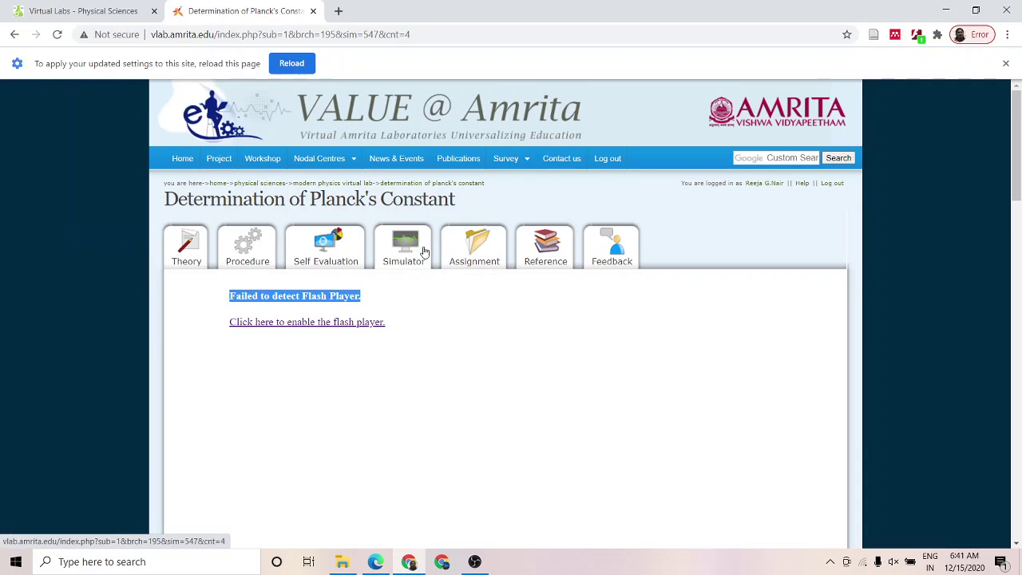
{"action": "left_click", "coordinate": [422, 251]}
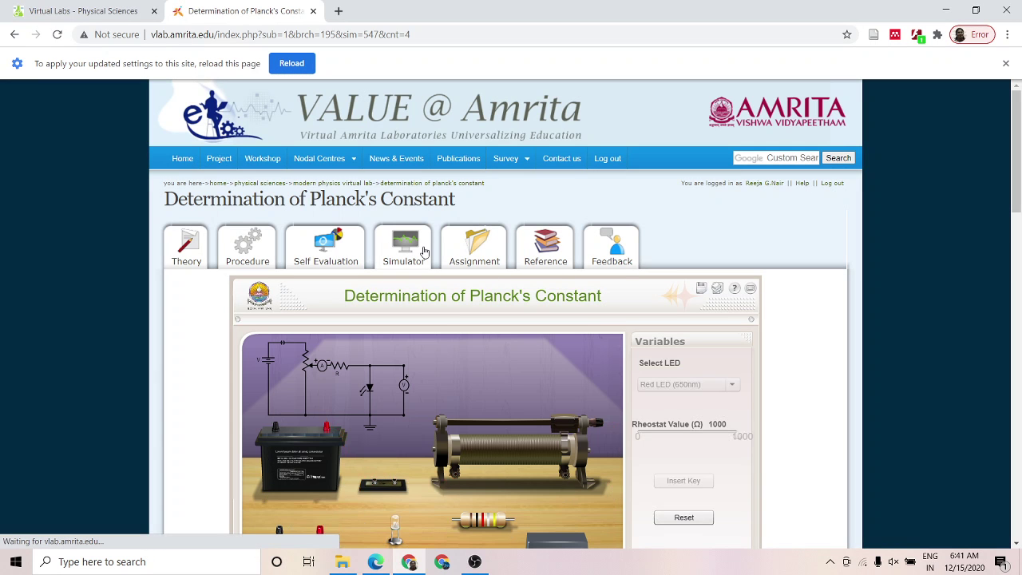
Scroll back up so the simulator title, circuit diagram and bench apparatus are fully visible.
{"action": "left_click", "coordinate": [1017, 544]}
{"action": "left_click", "coordinate": [1017, 544]}
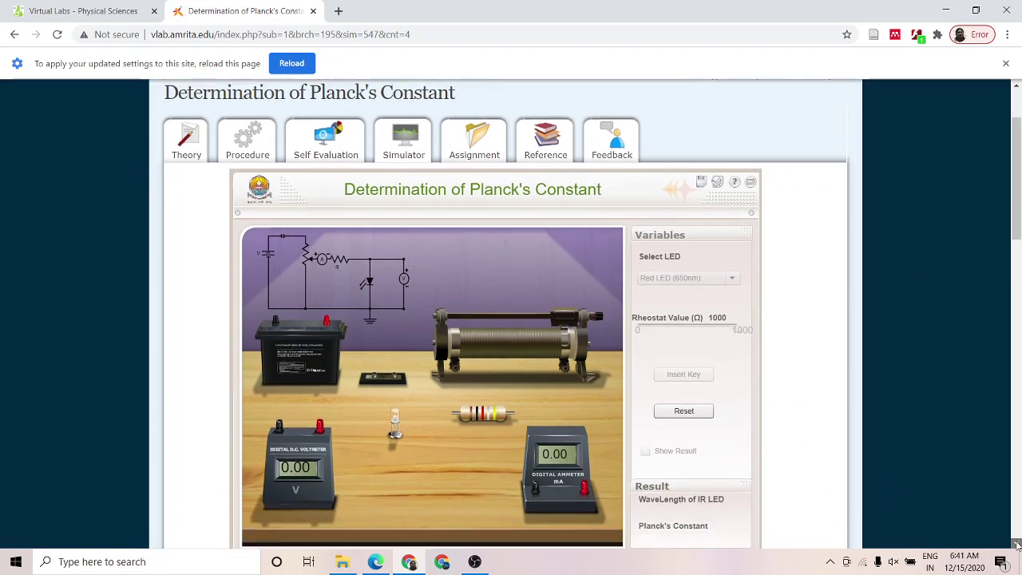
{"action": "left_click", "coordinate": [1016, 544]}
{"action": "left_click", "coordinate": [1017, 544]}
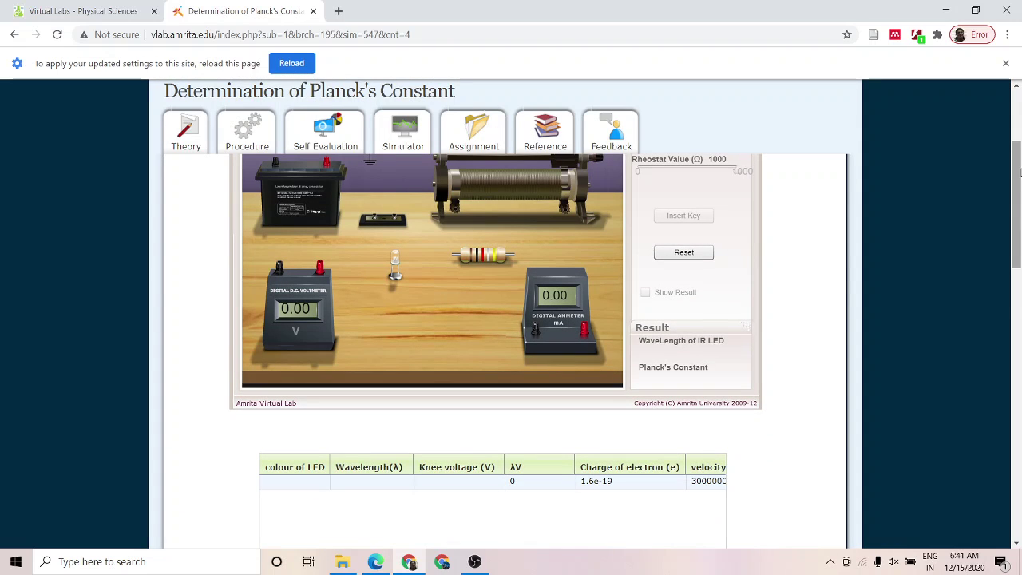
{"action": "left_click", "coordinate": [1017, 85]}
{"action": "left_click", "coordinate": [1017, 85]}
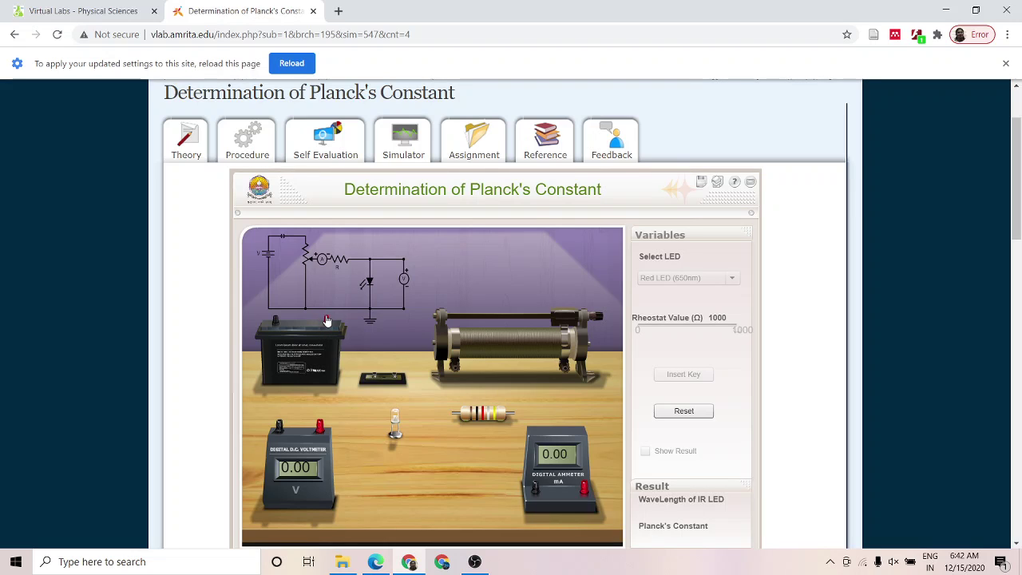
Wire battery positive to the plug key, plug key to rheostat, and battery negative to rheostat.
{"action": "left_click_drag", "start_coordinate": [325, 320], "coordinate": [369, 381]}
{"action": "left_click_drag", "start_coordinate": [396, 376], "coordinate": [457, 367]}
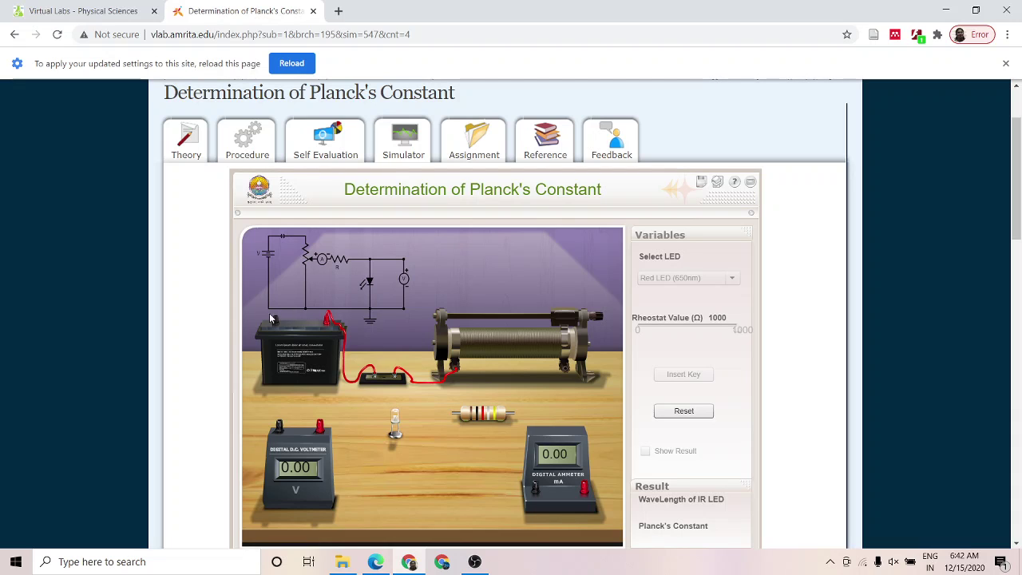
{"action": "left_click_drag", "start_coordinate": [275, 321], "coordinate": [564, 374]}
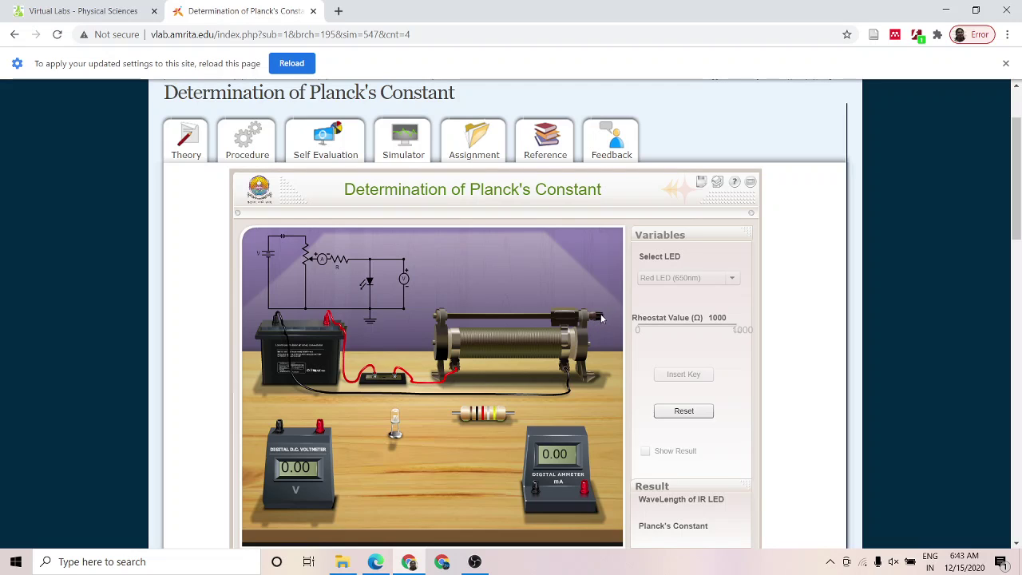
Wire the rheostat to the ammeter's positive terminal, ammeter negative to the resistor, and resistor to the LED.
{"action": "mouse_move", "coordinate": [605, 319]}
{"action": "left_mouse_down"}
{"action": "mouse_move", "coordinate": [609, 392]}
{"action": "mouse_move", "coordinate": [585, 485]}
{"action": "left_mouse_up"}
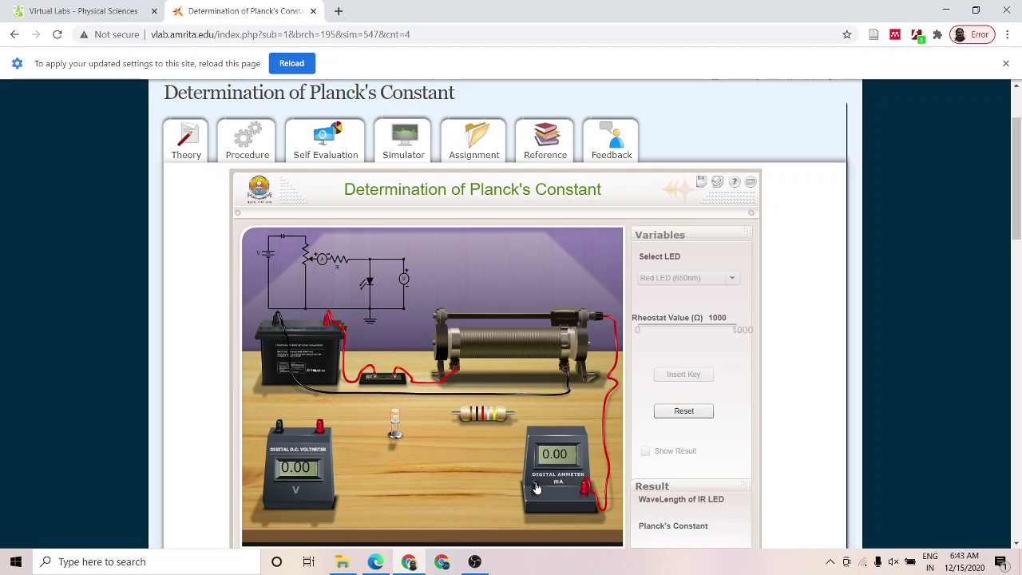
{"action": "left_click_drag", "start_coordinate": [537, 489], "coordinate": [518, 414]}
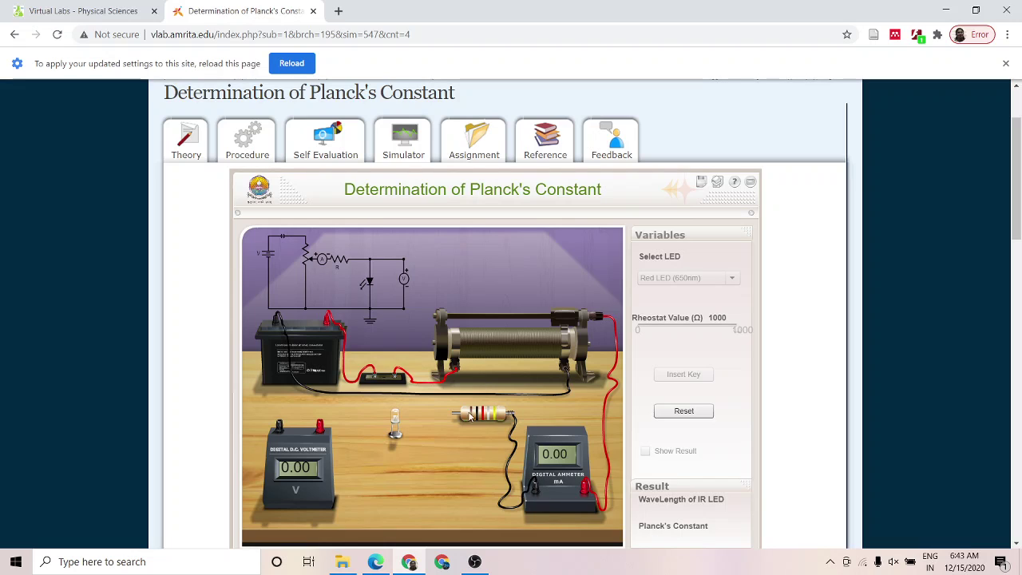
{"action": "left_click_drag", "start_coordinate": [453, 416], "coordinate": [274, 320]}
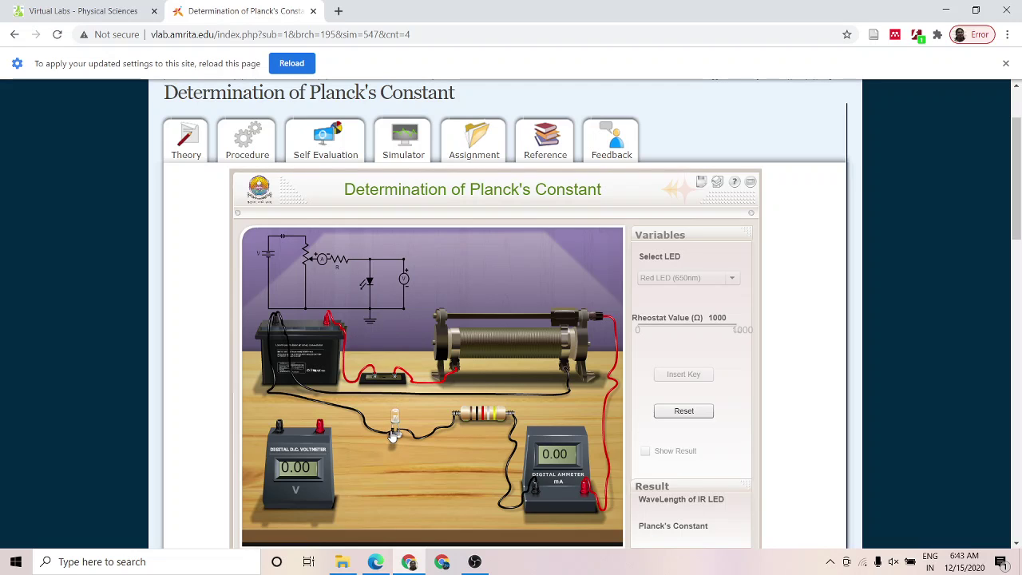
Wire the LED to the voltmeter's negative and positive terminals and insert the plug key.
{"action": "left_click_drag", "start_coordinate": [393, 436], "coordinate": [286, 425]}
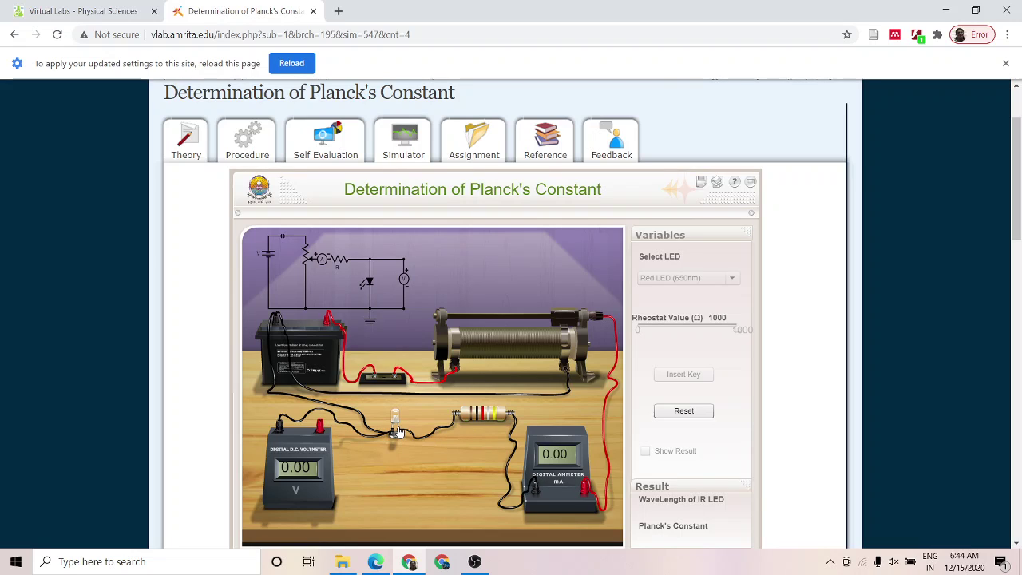
{"action": "left_click_drag", "start_coordinate": [399, 432], "coordinate": [336, 427]}
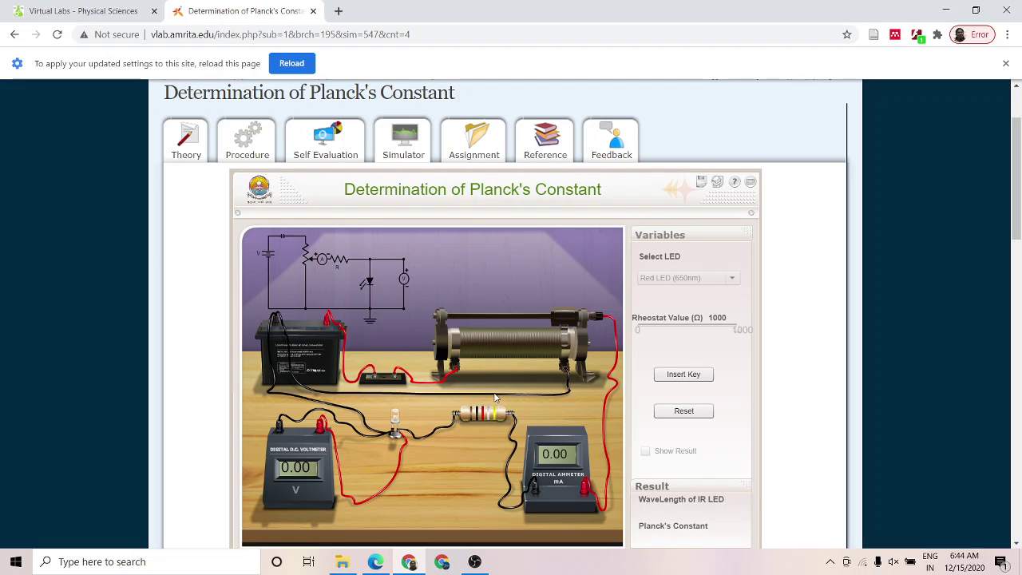
{"action": "left_click", "coordinate": [684, 374]}
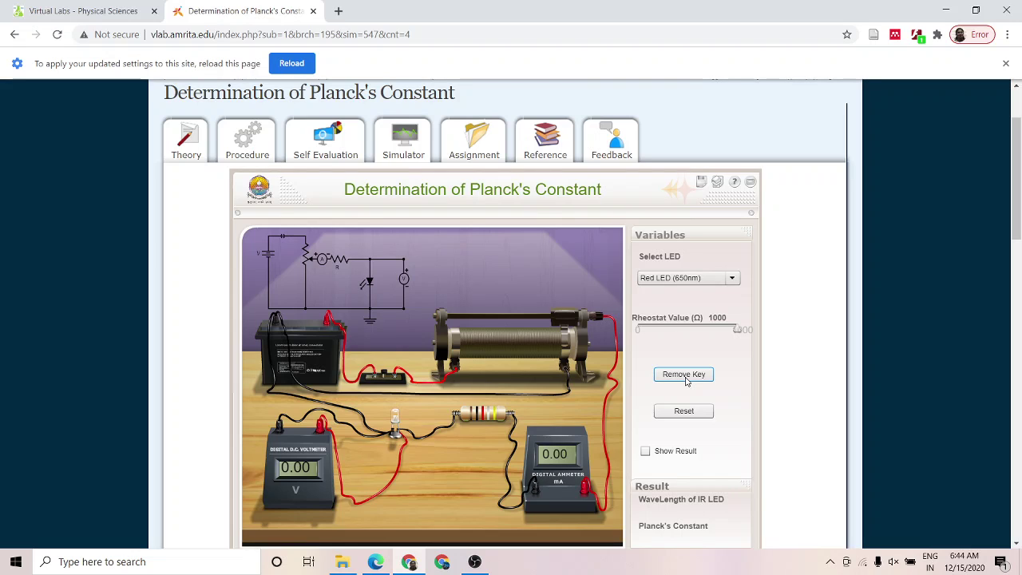
Keep Red LED (650nm) selected and bring the data table into view.
{"action": "left_click", "coordinate": [685, 278]}
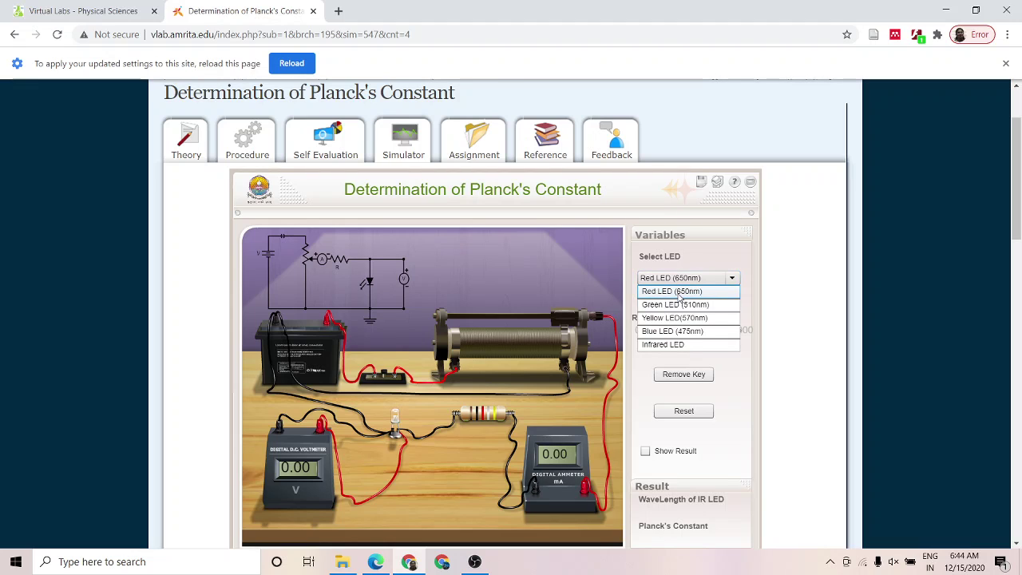
{"action": "left_click", "coordinate": [678, 293]}
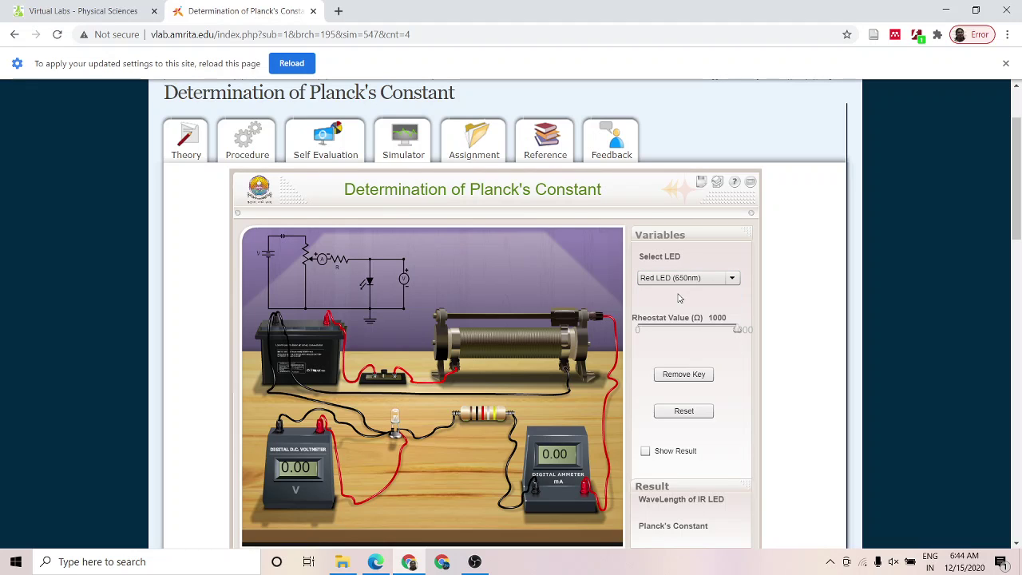
{"action": "left_click", "coordinate": [1017, 544]}
{"action": "scroll", "coordinate": [1017, 544], "scroll_direction": "down", "scroll_amount": 3}
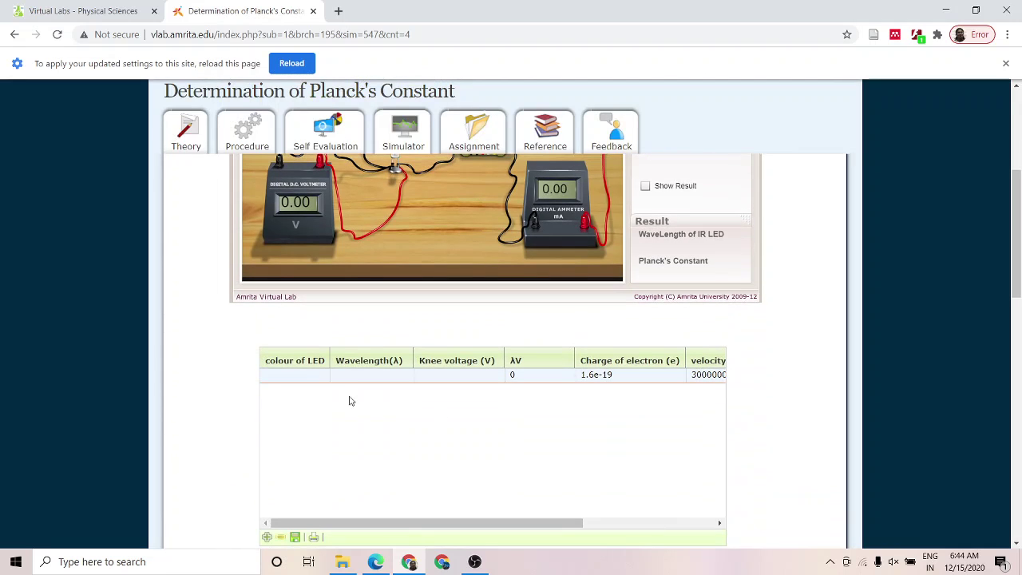
Enter RED as the LED colour in the table's first row.
{"action": "left_click", "coordinate": [303, 374]}
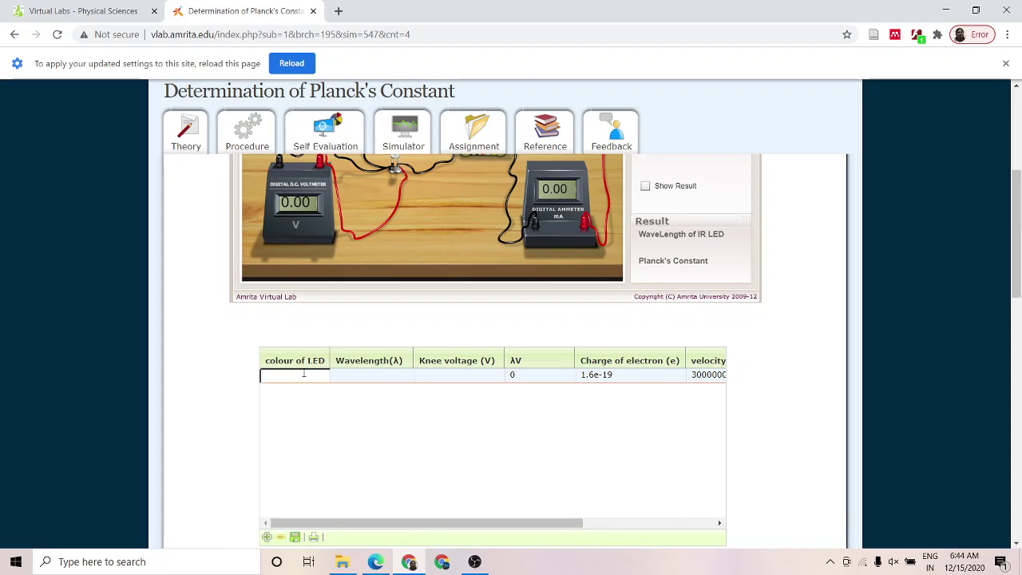
{"action": "type", "text": "RES"}
{"action": "key", "text": "BackSpace"}
{"action": "type", "text": "D"}
Enter wavelength 650e-9 for the RED row and move to its knee voltage cell.
{"action": "left_click", "coordinate": [346, 380]}
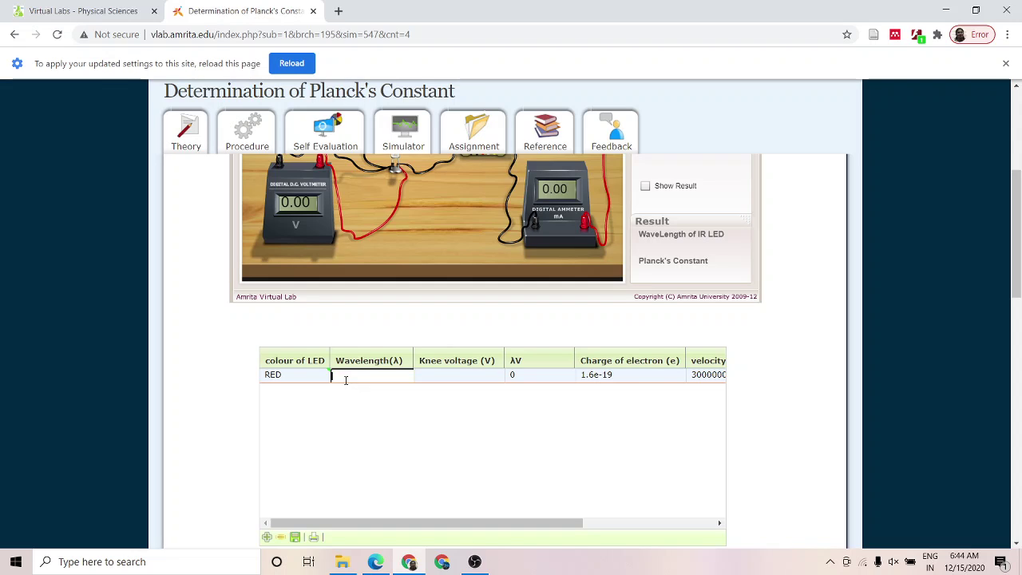
{"action": "type", "text": "6"}
{"action": "type", "text": "0e-9"}
{"action": "left_click", "coordinate": [455, 377]}
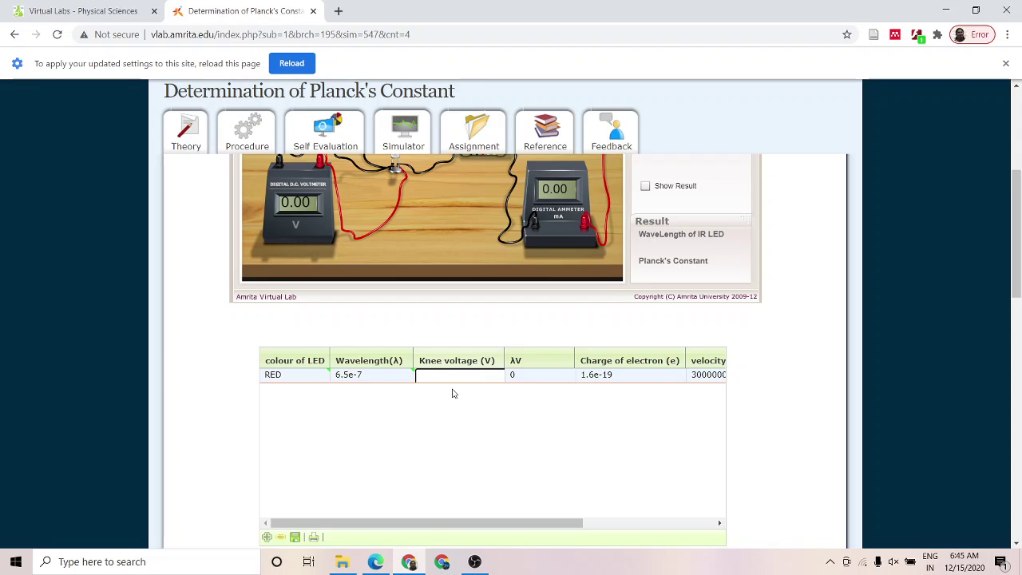
{"action": "left_click", "coordinate": [520, 376]}
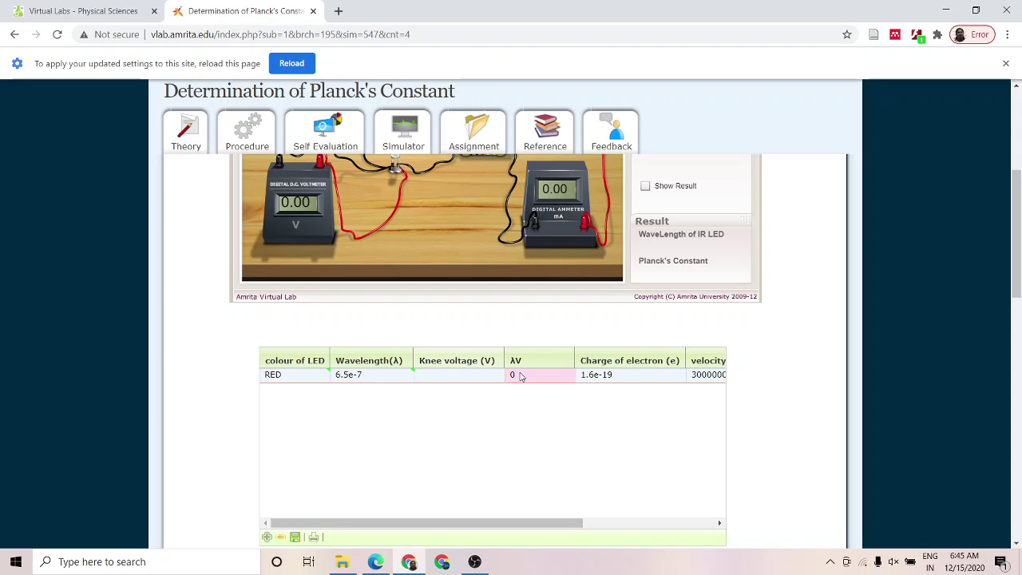
{"action": "left_click", "coordinate": [471, 375]}
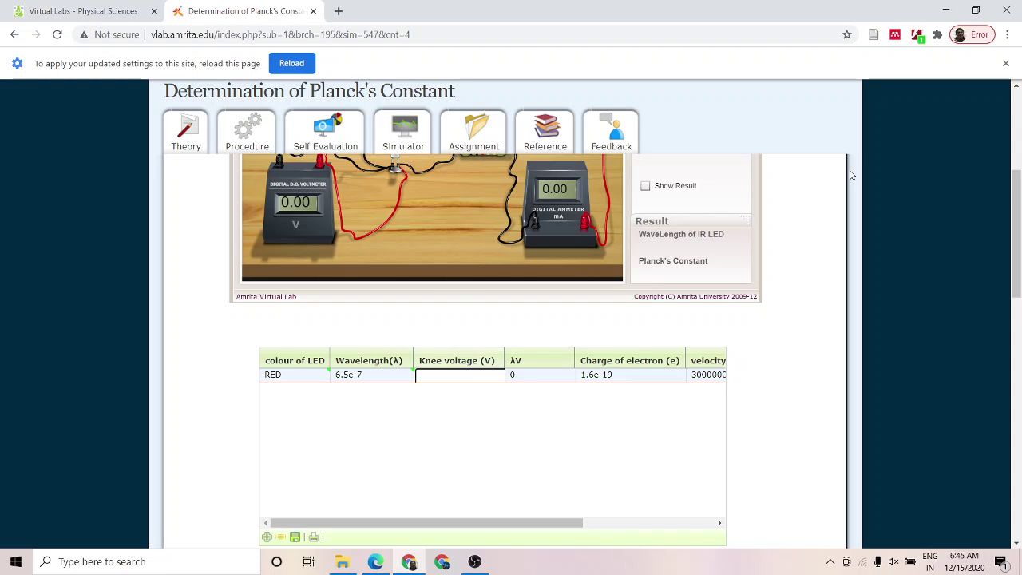
Lower the rheostat to 160 Ω so the red LED glows at 1.89 V and 5.73 mA.
{"action": "left_click", "coordinate": [1017, 116]}
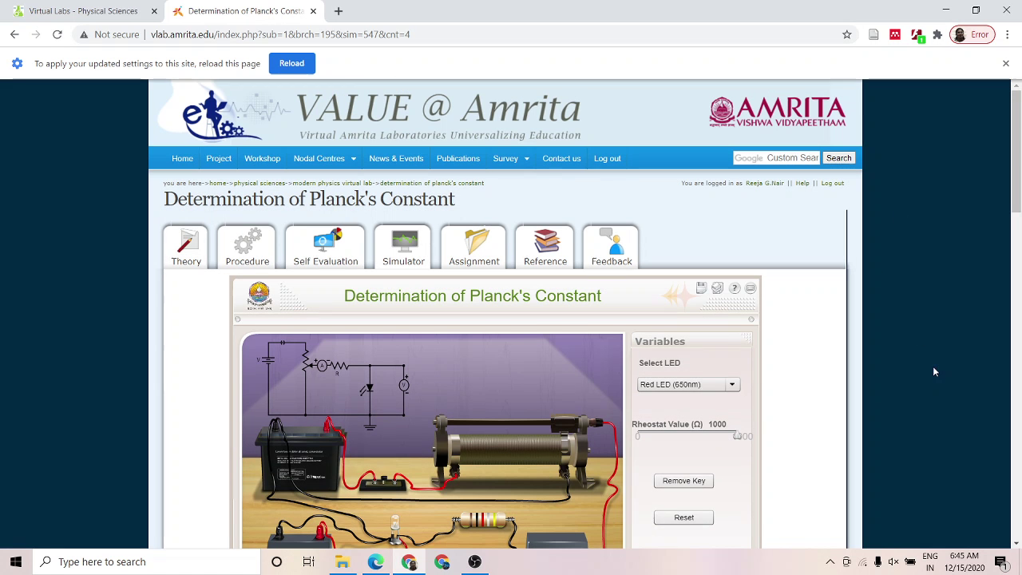
{"action": "left_click", "coordinate": [1017, 542]}
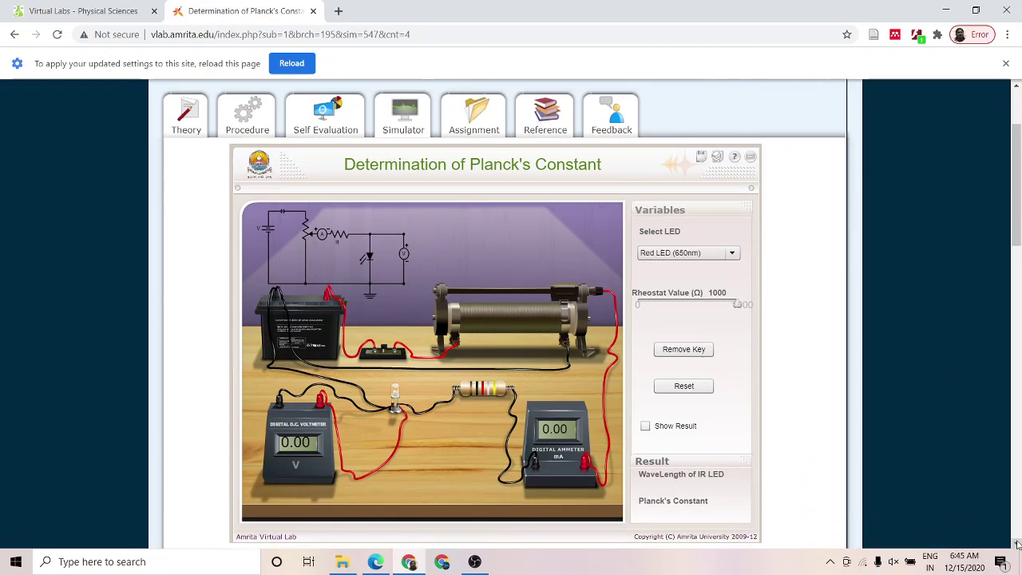
{"action": "left_click", "coordinate": [1018, 544]}
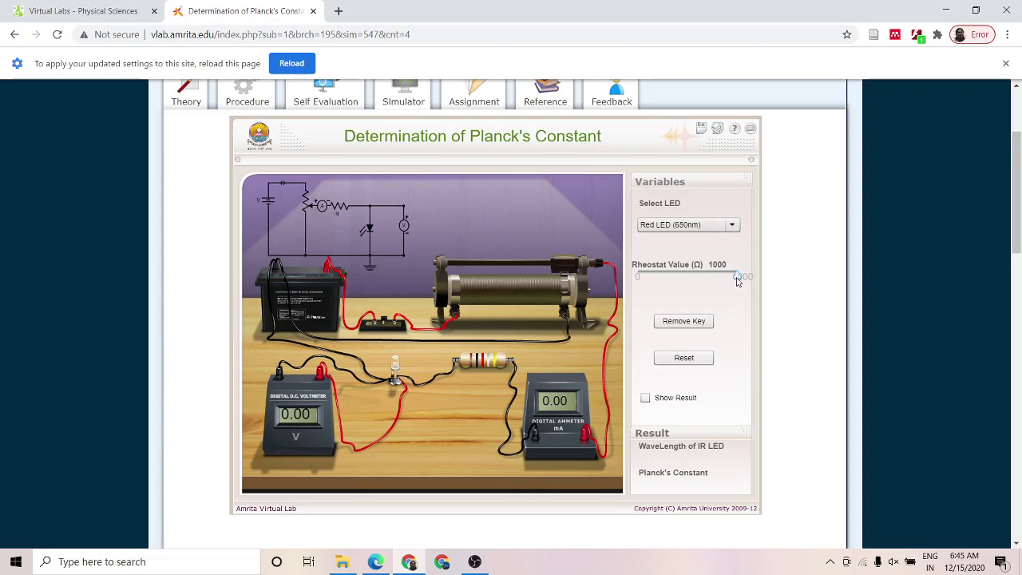
{"action": "key", "text": "Left"}
{"action": "key", "text": "Left"}
{"action": "key", "text": "Left"}
{"action": "key", "text": "Left"}
{"action": "key", "text": "Left"}
{"action": "key", "text": "Left"}
{"action": "key", "text": "Left"}
{"action": "key", "text": "Left"}
{"action": "key", "text": "Left"}
{"action": "key", "text": "Left"}
{"action": "key", "text": "Left"}
{"action": "key", "text": "Left"}
{"action": "key", "text": "Left"}
{"action": "key", "text": "Left"}
{"action": "key", "text": "Left"}
{"action": "key", "text": "Left"}
{"action": "key", "text": "Left"}
{"action": "key", "text": "Left"}
{"action": "key", "text": "Left"}
{"action": "key", "text": "Left"}
{"action": "key", "text": "Left"}
{"action": "key", "text": "Left"}
{"action": "key", "text": "Left"}
{"action": "key", "text": "Left"}
{"action": "key", "text": "Left"}
{"action": "key", "text": "Left"}
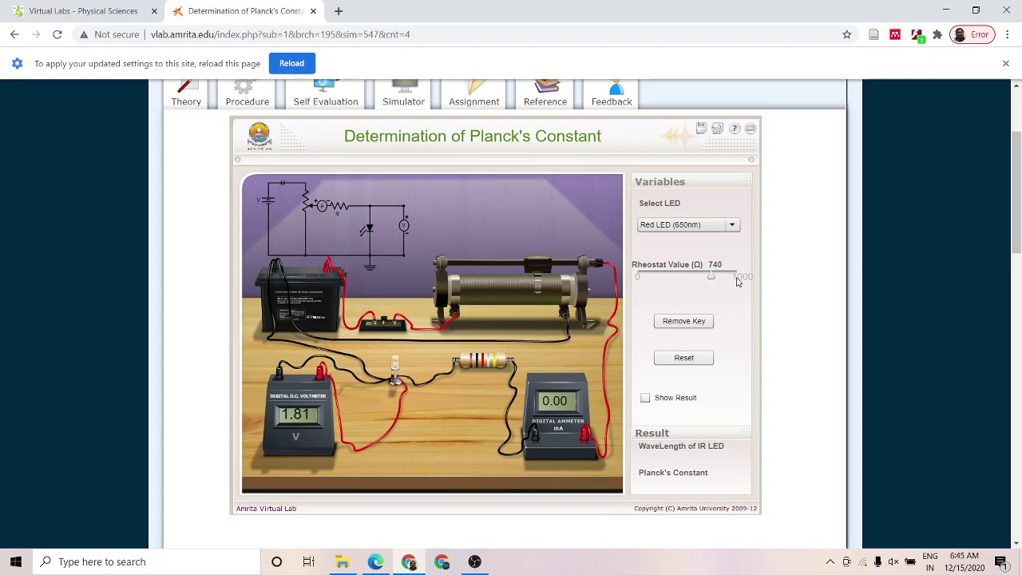
{"action": "key", "text": "Left"}
{"action": "key", "text": "Left"}
{"action": "key", "text": "Left"}
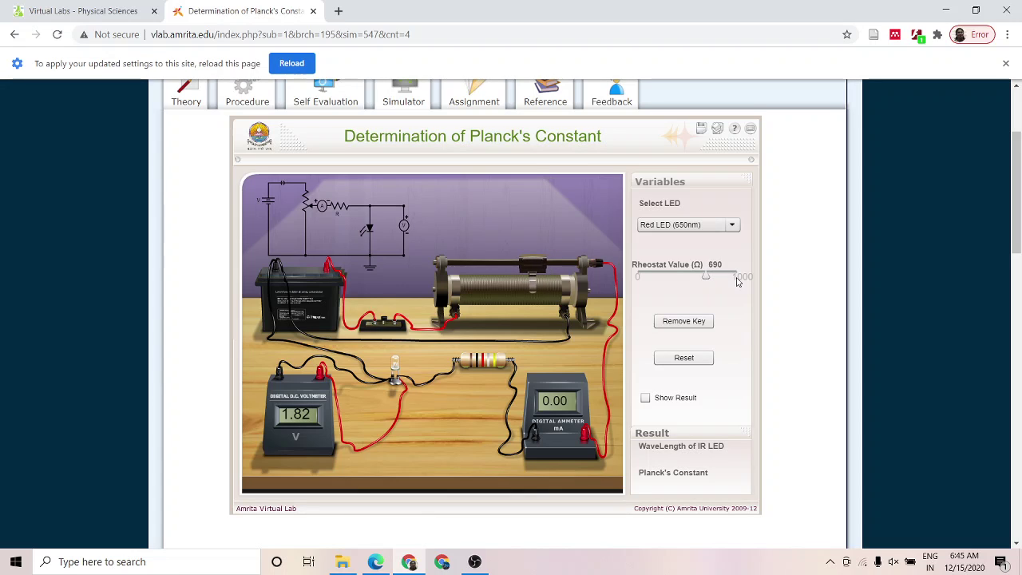
{"action": "key", "text": "Left"}
{"action": "key", "text": "Left"}
{"action": "key", "text": "Left"}
{"action": "key", "text": "Left"}
{"action": "key", "text": "Left"}
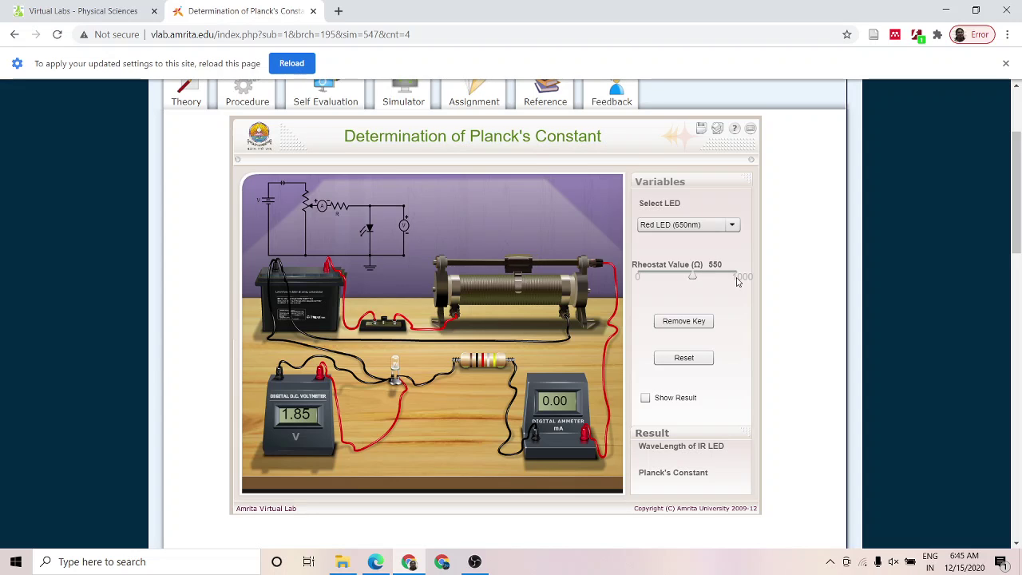
{"action": "key", "text": "Left"}
{"action": "key", "text": "Left"}
{"action": "key", "text": "Left"}
{"action": "key", "text": "Left"}
{"action": "key", "text": "Left"}
{"action": "key", "text": "Left"}
{"action": "key", "text": "Left"}
{"action": "key", "text": "Left"}
{"action": "key", "text": "Left"}
{"action": "key", "text": "Left"}
{"action": "key", "text": "Left"}
{"action": "key", "text": "Left"}
{"action": "key", "text": "Left"}
{"action": "key", "text": "Left"}
{"action": "key", "text": "Left"}
{"action": "key", "text": "Left"}
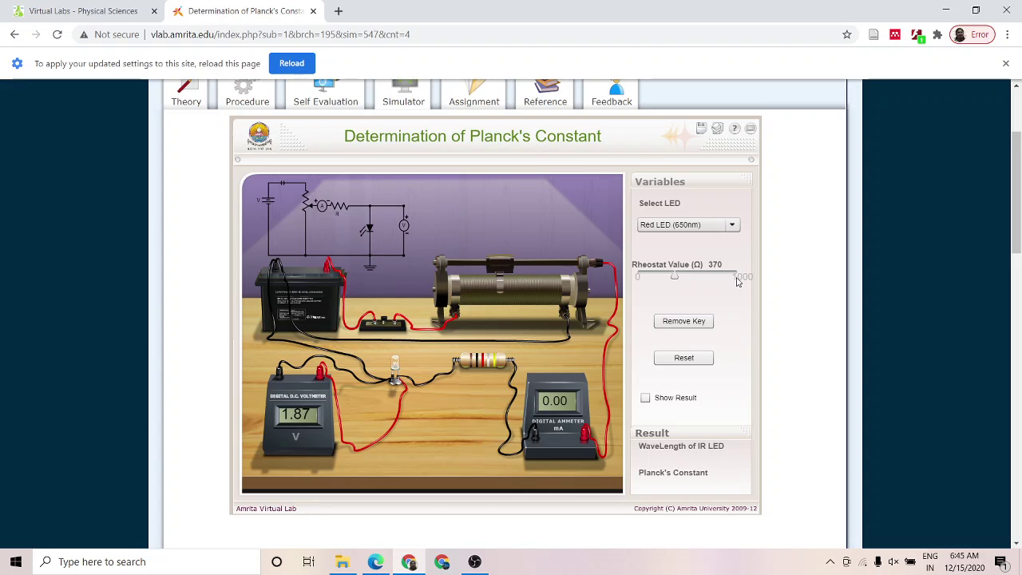
{"action": "key", "text": "Left"}
{"action": "key", "text": "Left"}
{"action": "key", "text": "Left"}
{"action": "key", "text": "Left"}
{"action": "key", "text": "Left"}
{"action": "key", "text": "Left"}
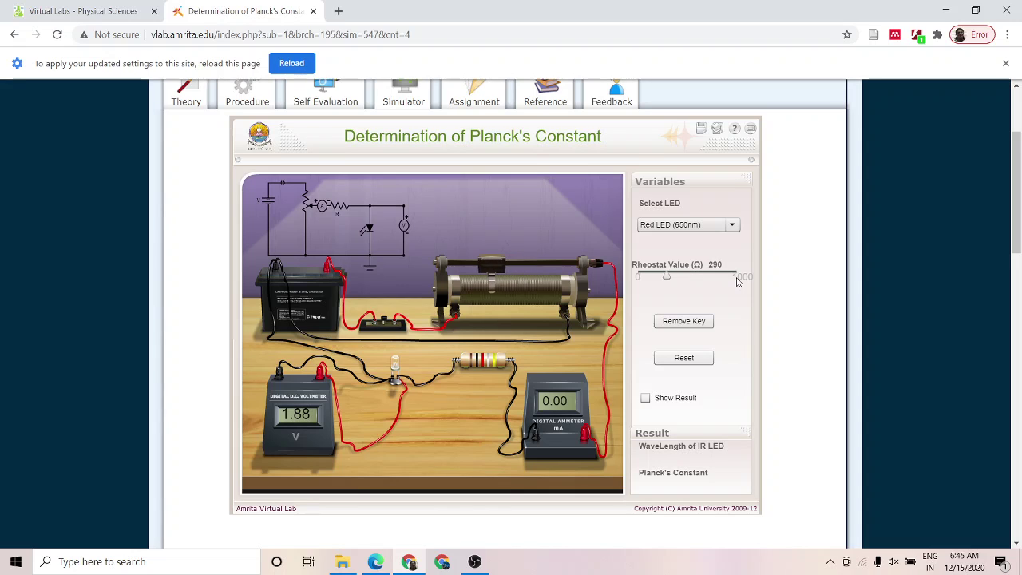
{"action": "key", "text": "Left"}
{"action": "key", "text": "Left"}
{"action": "key", "text": "Left"}
{"action": "key", "text": "Left"}
{"action": "key", "text": "Left"}
{"action": "key", "text": "Left"}
{"action": "key", "text": "Left"}
{"action": "key", "text": "Left"}
{"action": "key", "text": "Left"}
{"action": "key", "text": "Left"}
{"action": "key", "text": "Left"}
{"action": "key", "text": "Left"}
{"action": "key", "text": "Left"}
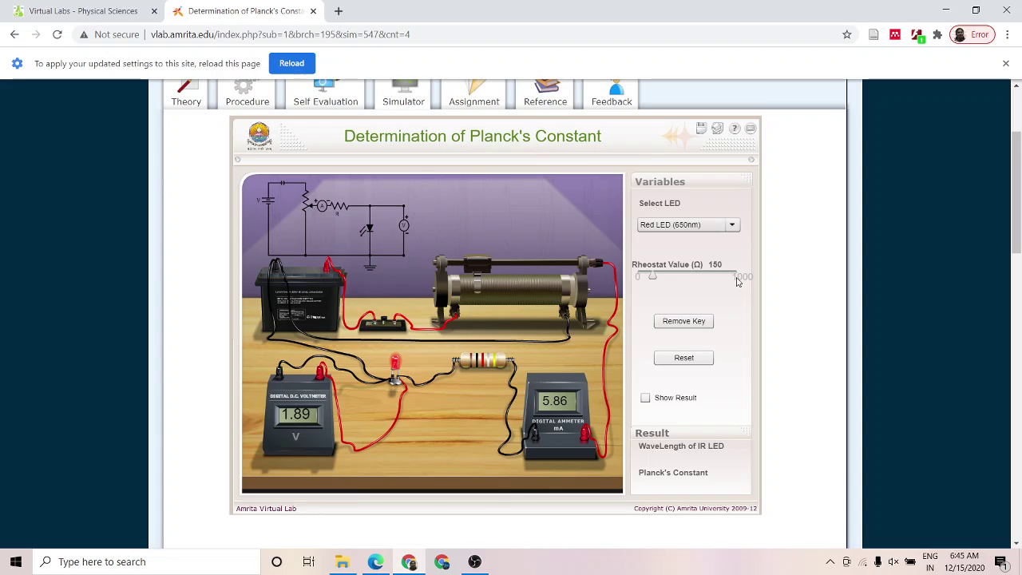
{"action": "key", "text": "Right"}
{"action": "key", "text": "Right"}
{"action": "key", "text": "Left"}
Enter the RED row's knee voltage of 1.89.
{"action": "left_click", "coordinate": [1017, 544]}
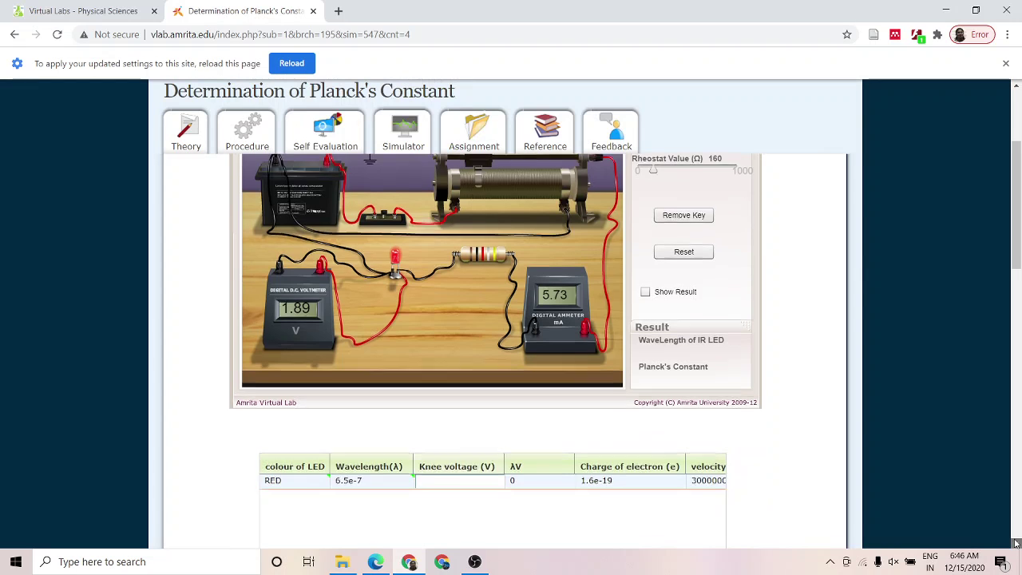
{"action": "left_click", "coordinate": [1017, 543]}
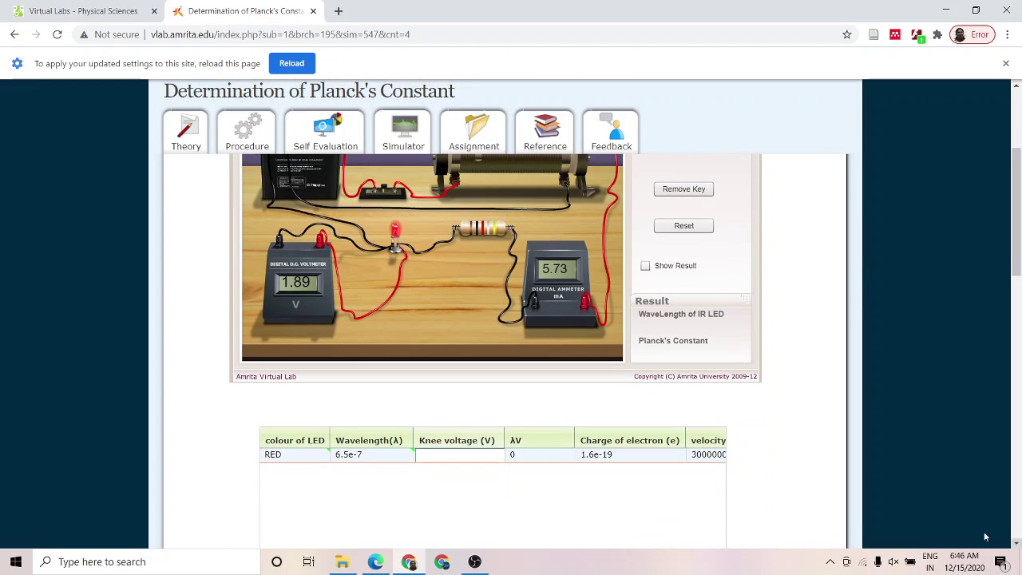
{"action": "left_click", "coordinate": [440, 451]}
{"action": "type", "text": "1.89"}
{"action": "left_click", "coordinate": [1017, 546]}
{"action": "left_click", "coordinate": [1016, 546]}
{"action": "left_click", "coordinate": [1017, 546]}
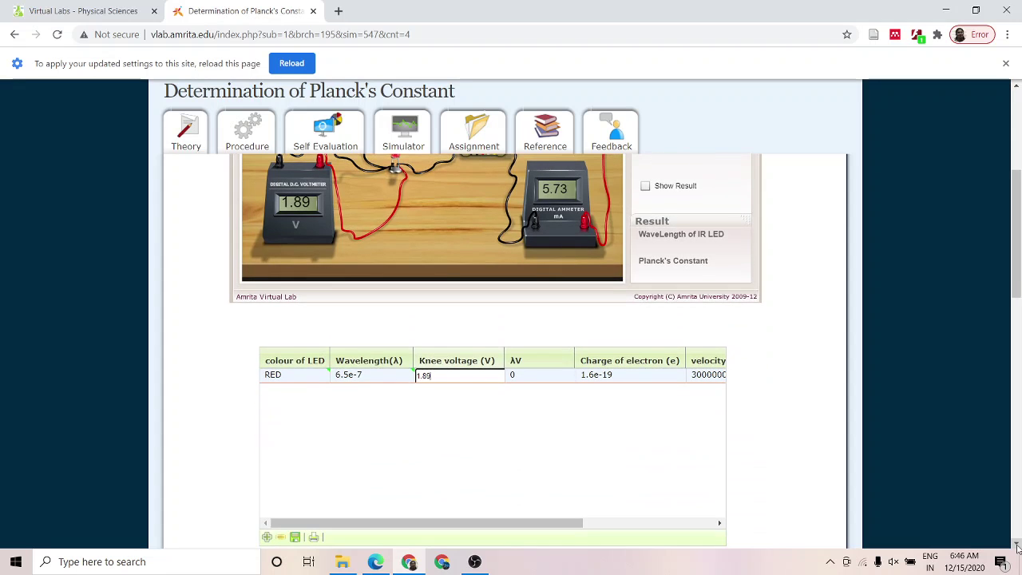
{"action": "left_click", "coordinate": [1017, 546]}
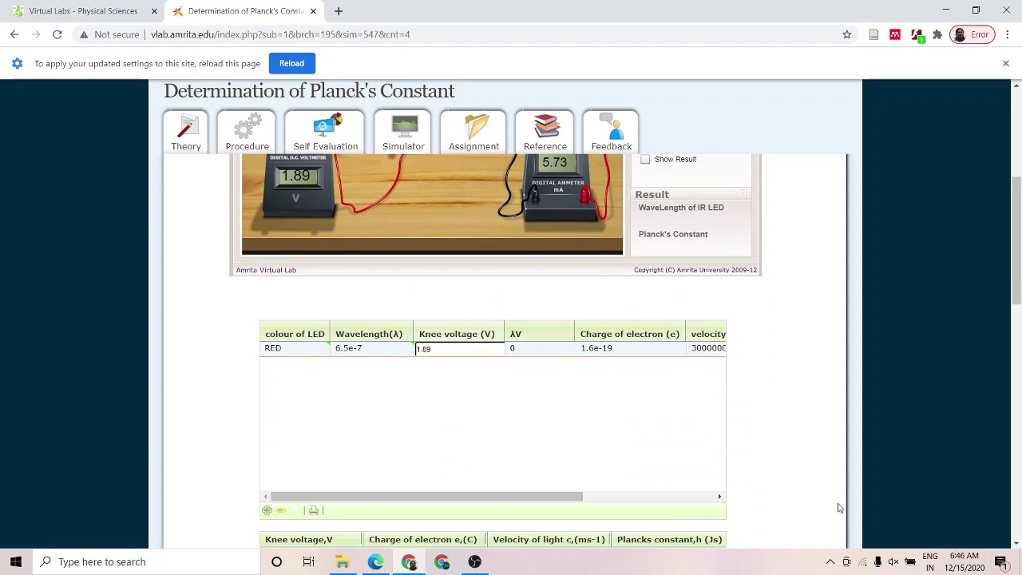
Add empty rows to the table and type GREEN in the second row's colour cell.
{"action": "left_click", "coordinate": [268, 512]}
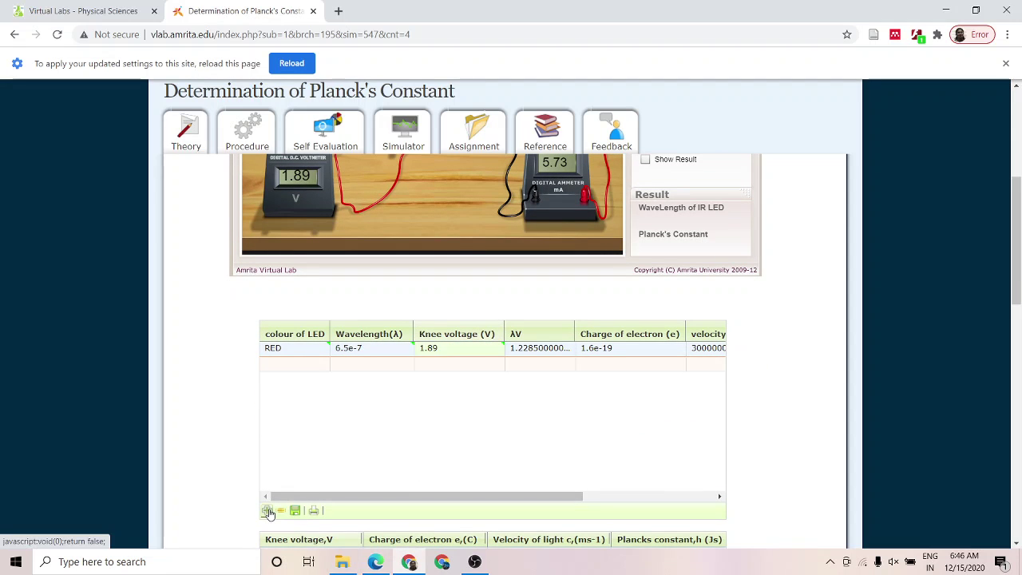
{"action": "left_click", "coordinate": [268, 512]}
{"action": "left_click", "coordinate": [267, 512]}
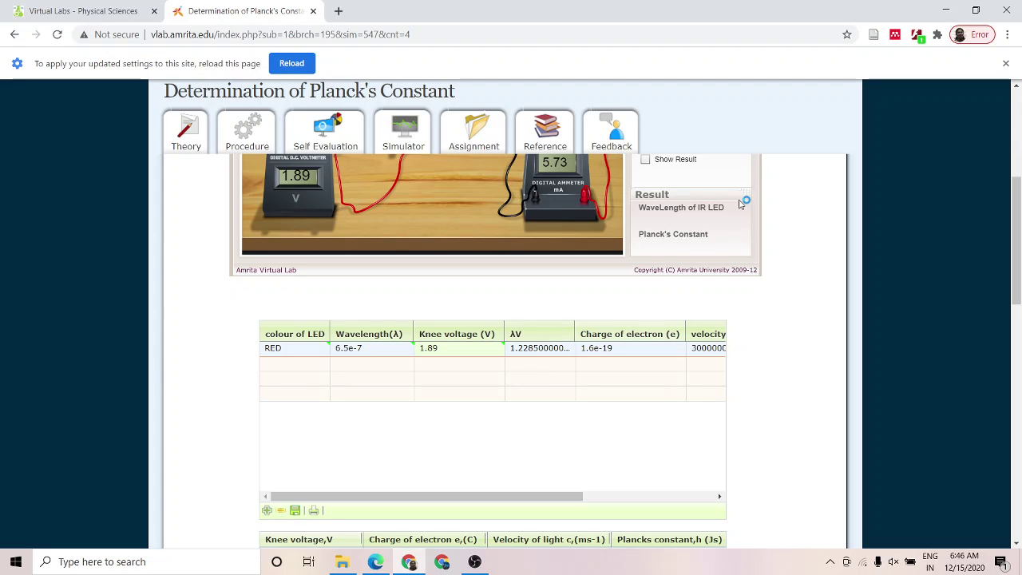
{"action": "left_click", "coordinate": [284, 362]}
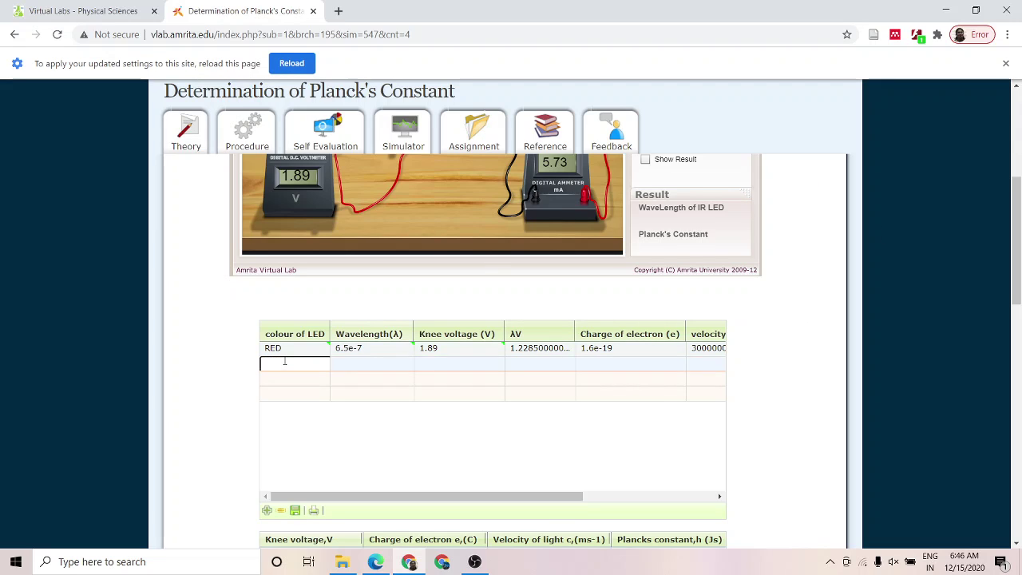
{"action": "type", "text": "Gree"}
{"action": "key", "text": "BackSpace"}
{"action": "type", "text": "REEN"}
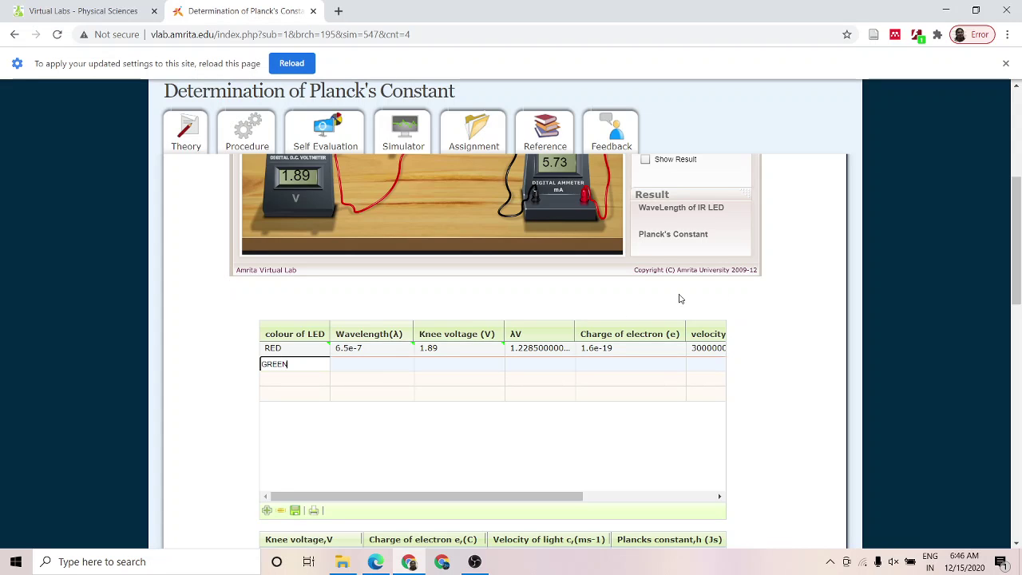
Select Green LED (510nm) from the Select LED list.
{"action": "left_click", "coordinate": [1016, 85]}
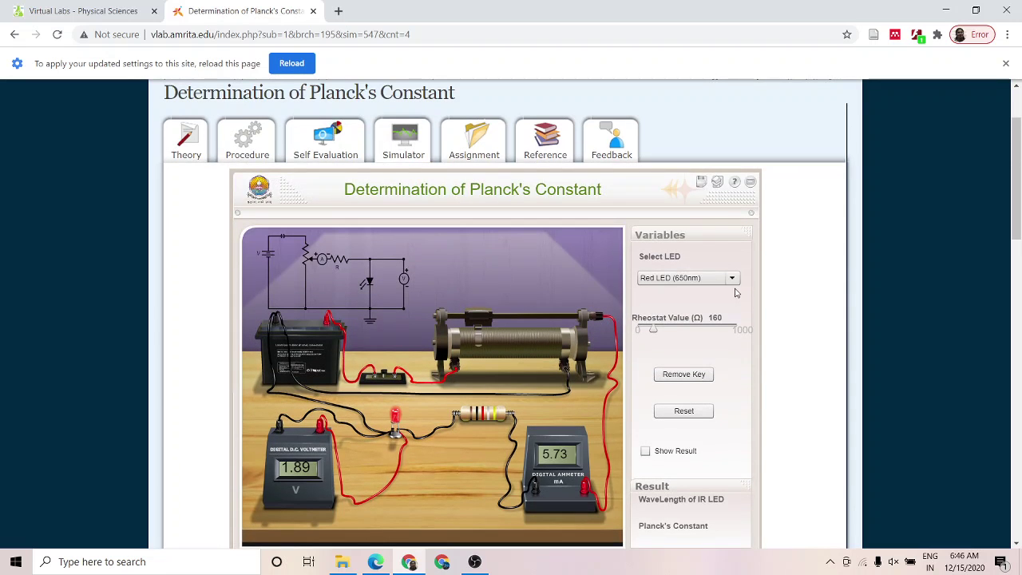
{"action": "left_click", "coordinate": [734, 279]}
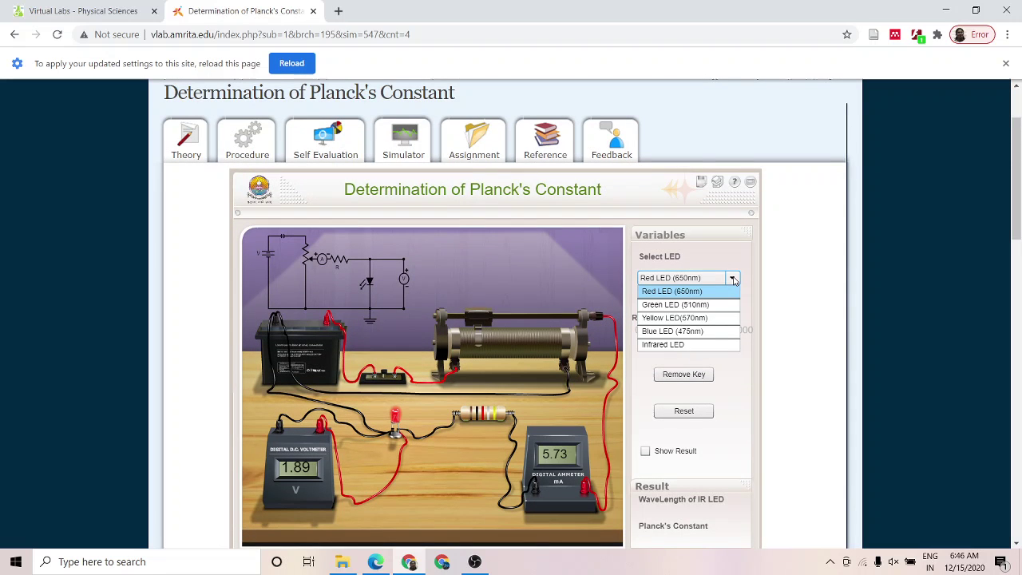
{"action": "left_click", "coordinate": [706, 305]}
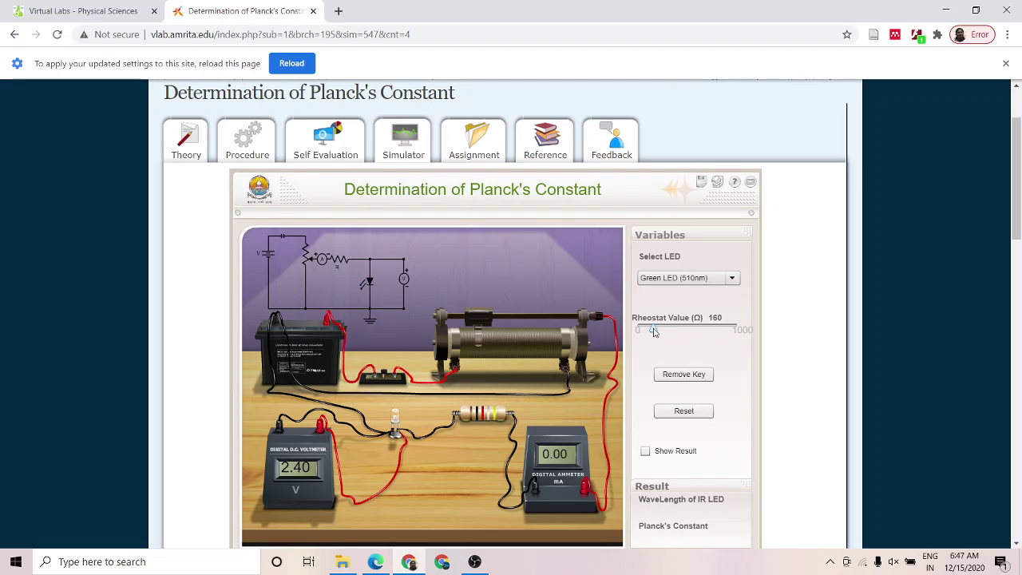
Adjust the rheostat to 150 Ω so the green LED reads 2.40 V and 5.40 mA.
{"action": "left_click", "coordinate": [653, 332]}
{"action": "left_click", "coordinate": [653, 331]}
{"action": "left_click", "coordinate": [654, 331]}
{"action": "key", "text": "Right"}
{"action": "key", "text": "Right"}
{"action": "key", "text": "Right"}
{"action": "key", "text": "Right"}
{"action": "key", "text": "Right"}
{"action": "key", "text": "Right"}
{"action": "key", "text": "Right"}
{"action": "key", "text": "Right"}
{"action": "key", "text": "Right"}
{"action": "key", "text": "Right"}
{"action": "key", "text": "Right"}
{"action": "key", "text": "Right"}
{"action": "key", "text": "Right"}
{"action": "key", "text": "Right"}
{"action": "key", "text": "Right"}
{"action": "key", "text": "Right"}
{"action": "key", "text": "Right"}
{"action": "key", "text": "Right"}
{"action": "key", "text": "Right"}
{"action": "key", "text": "Left"}
{"action": "key", "text": "Left"}
{"action": "key", "text": "Left"}
{"action": "key", "text": "Left"}
{"action": "key", "text": "Left"}
{"action": "key", "text": "Left"}
{"action": "key", "text": "Left"}
{"action": "key", "text": "Left"}
{"action": "key", "text": "Left"}
{"action": "key", "text": "Left"}
{"action": "key", "text": "Left"}
{"action": "key", "text": "Left"}
{"action": "key", "text": "Left"}
{"action": "key", "text": "Left"}
{"action": "key", "text": "Left"}
{"action": "key", "text": "Left"}
{"action": "key", "text": "Left"}
{"action": "key", "text": "Left"}
{"action": "key", "text": "Left"}
{"action": "key", "text": "Left"}
{"action": "key", "text": "Left"}
{"action": "key", "text": "Left"}
Enter wavelength 510e-9 and knee voltage 2.4 in the GREEN row.
{"action": "scroll", "coordinate": [1016, 544], "scroll_direction": "down", "scroll_amount": 4}
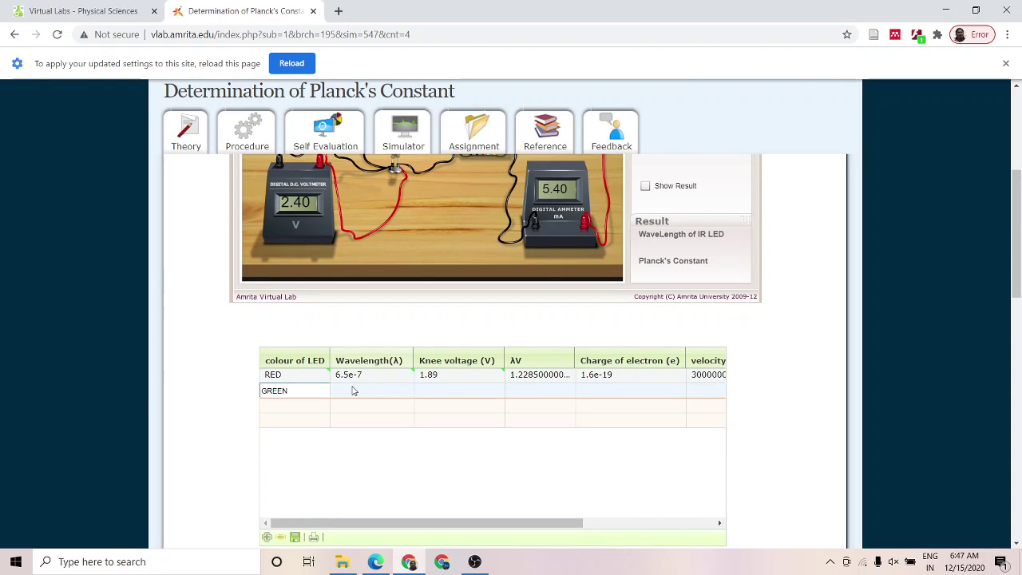
{"action": "left_click", "coordinate": [353, 389]}
{"action": "type", "text": "510"}
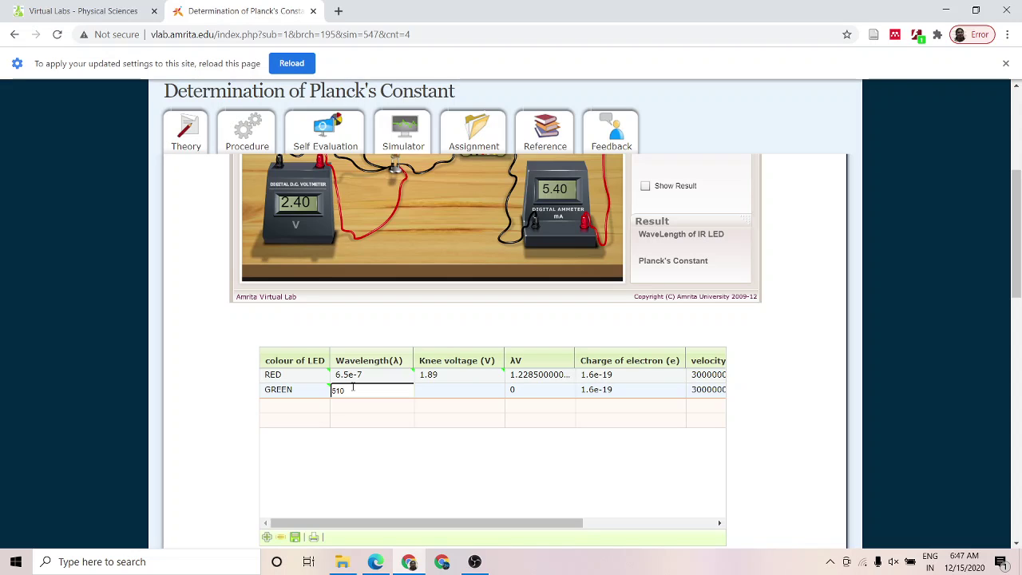
{"action": "type", "text": "e-9"}
{"action": "left_click", "coordinate": [427, 392]}
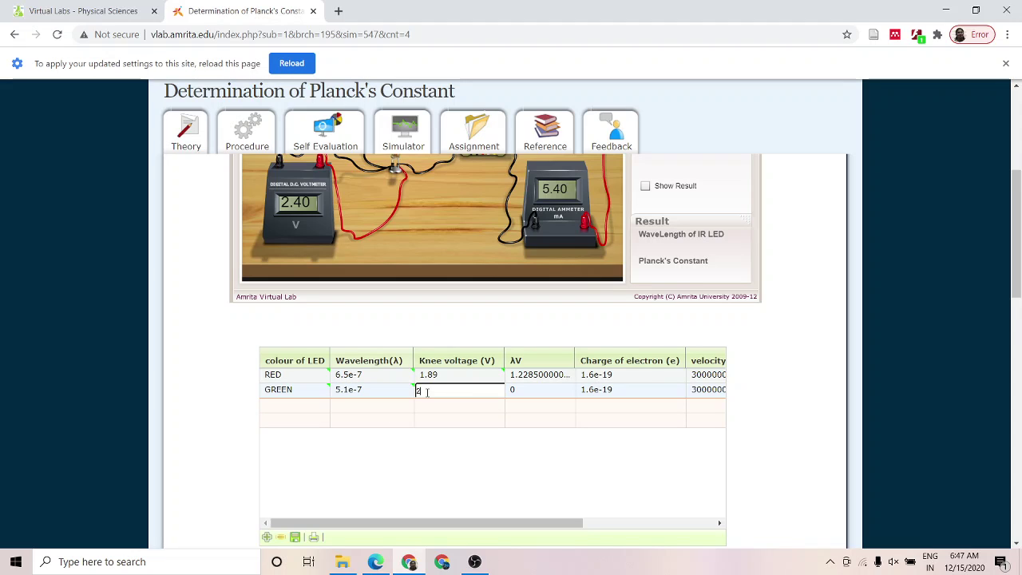
{"action": "type", "text": "2"}
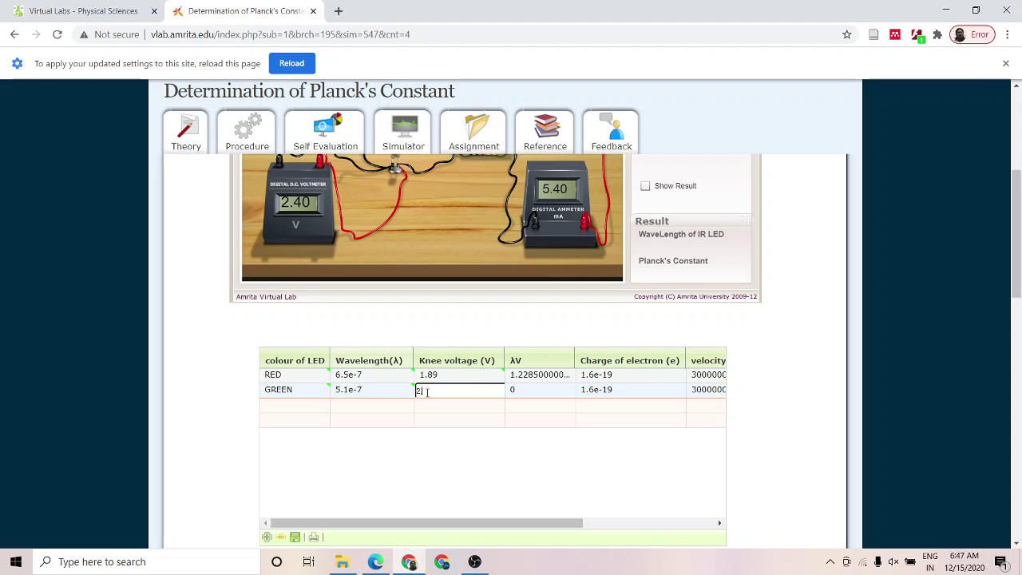
{"action": "type", "text": ".4"}
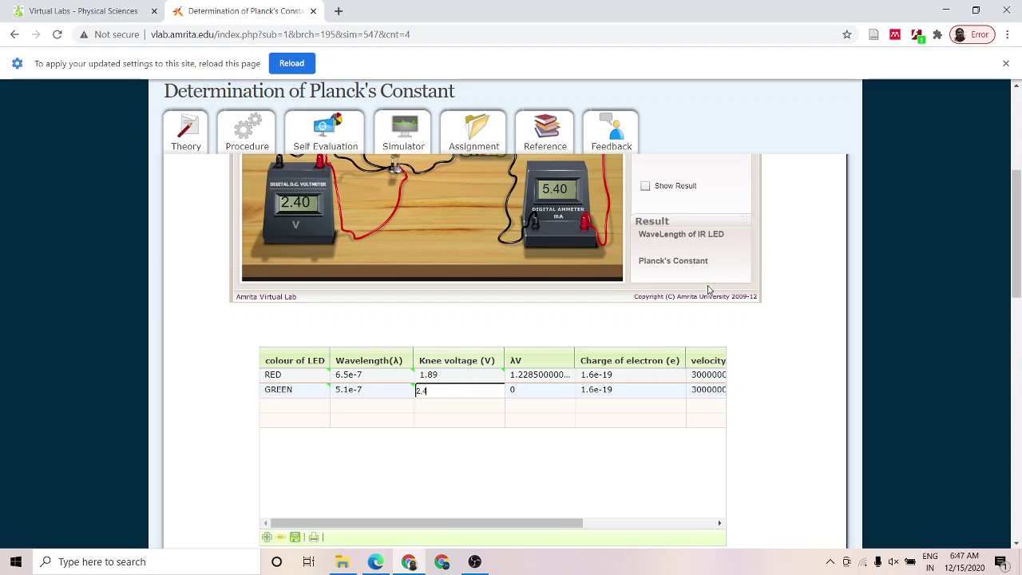
{"action": "left_click", "coordinate": [628, 406]}
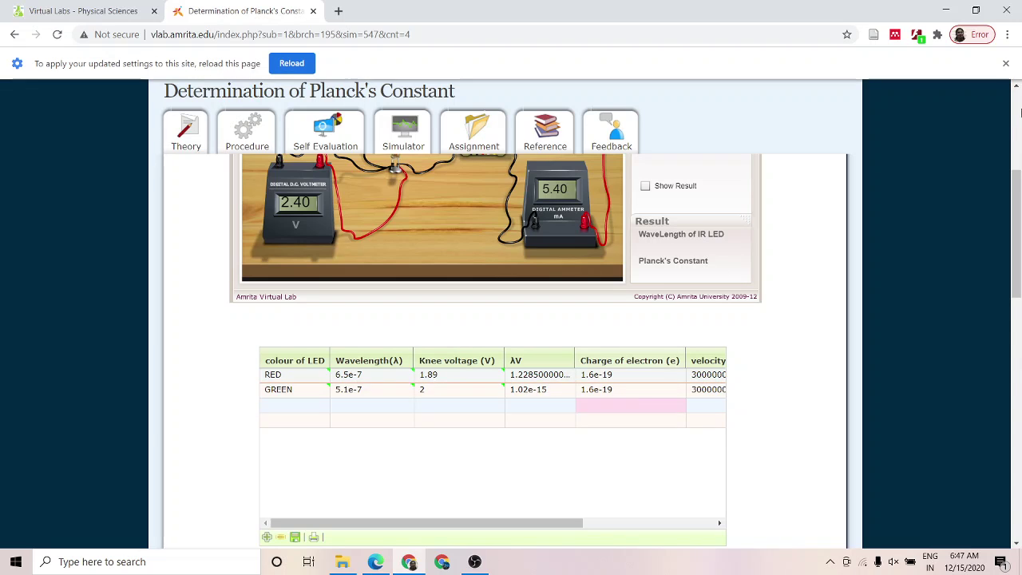
Reopen the GREEN knee voltage cell and retype it as 2.4.
{"action": "left_click", "coordinate": [1017, 86]}
{"action": "scroll", "coordinate": [1017, 92], "scroll_direction": "up", "scroll_amount": 6}
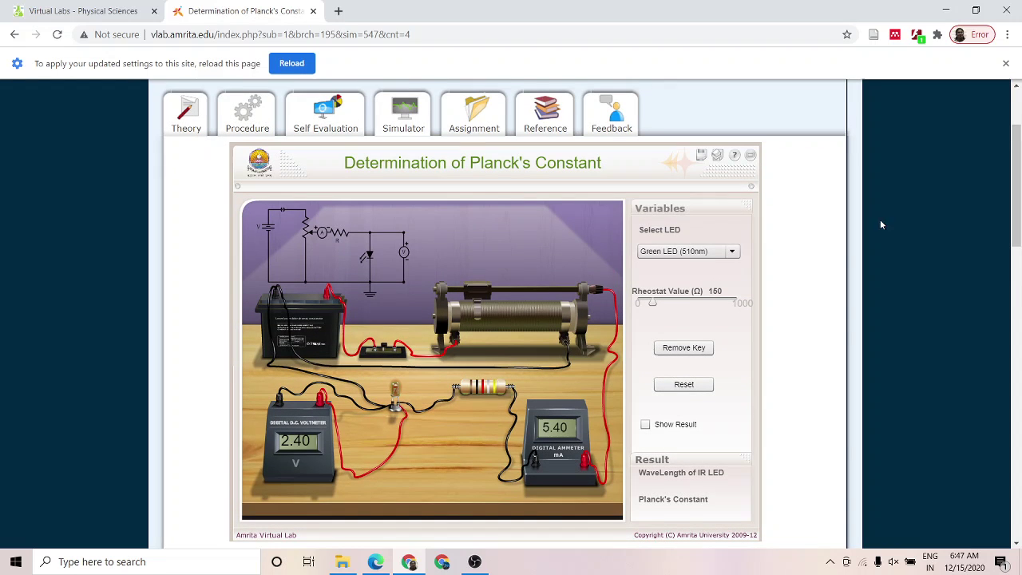
{"action": "left_click", "coordinate": [1017, 545]}
{"action": "scroll", "coordinate": [1017, 545], "scroll_direction": "down", "scroll_amount": 2}
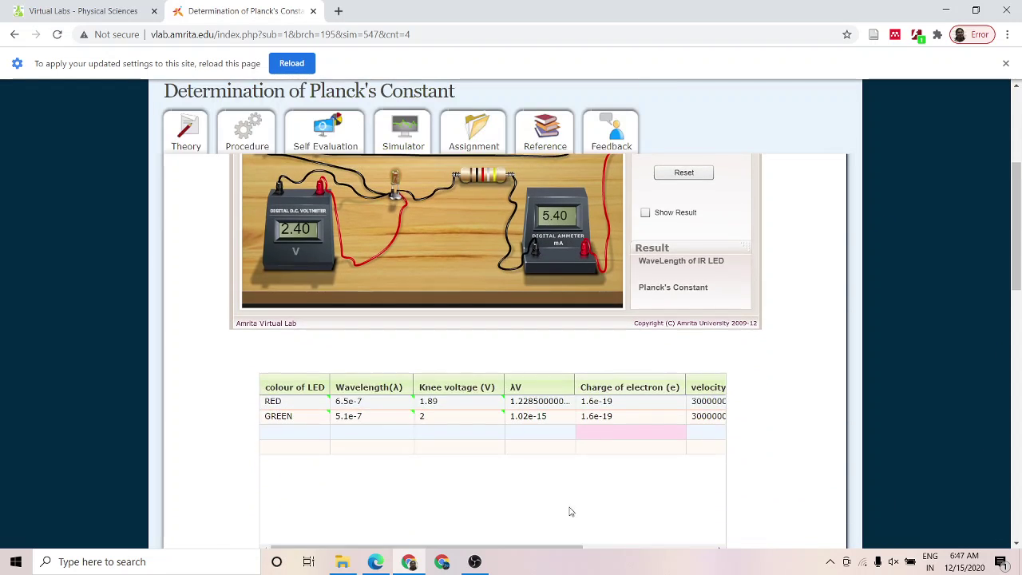
{"action": "double_click", "coordinate": [432, 415]}
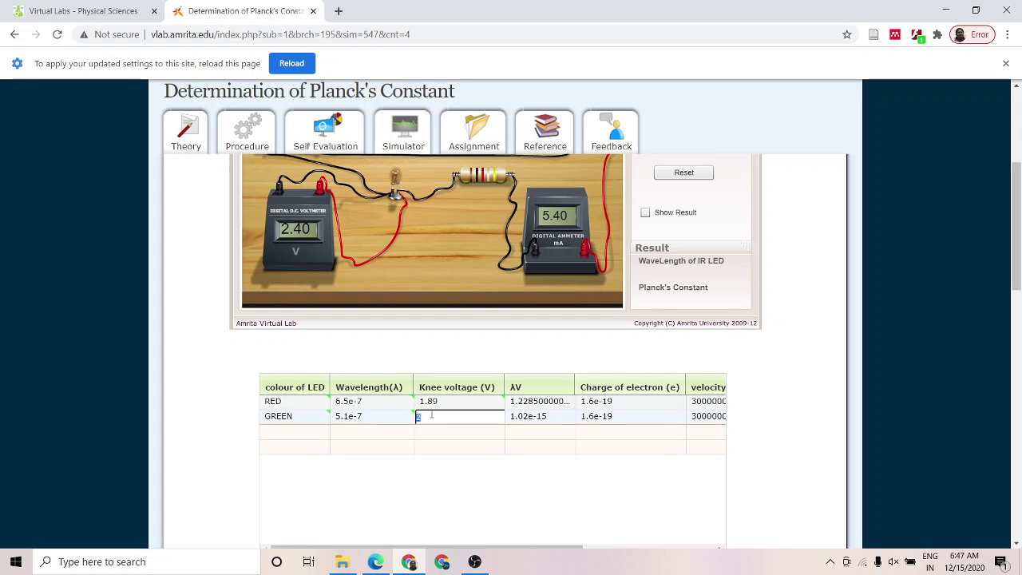
{"action": "type", "text": "2"}
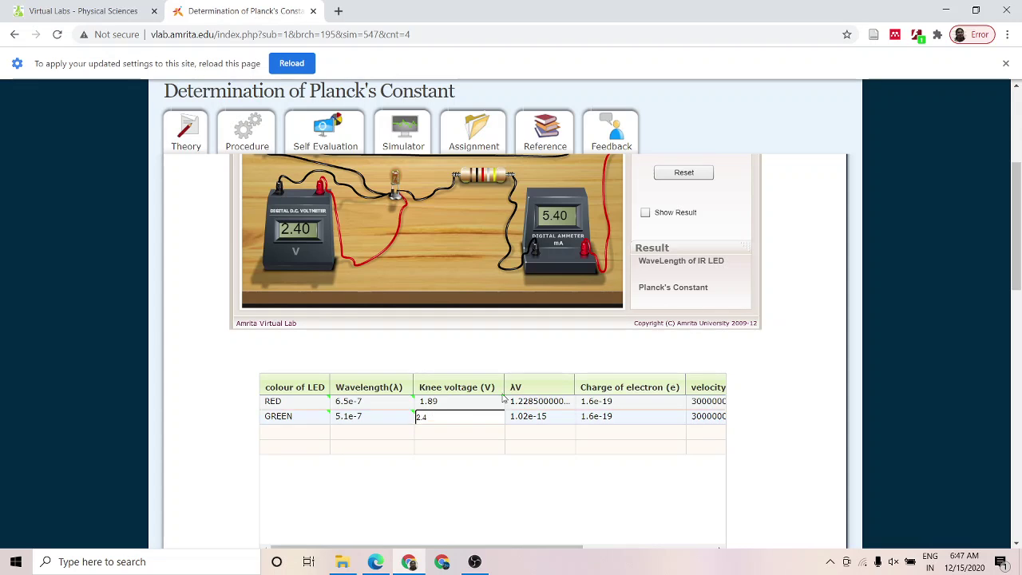
Switch the experiment to Yellow LED (570nm).
{"action": "scroll", "coordinate": [1019, 95], "scroll_direction": "up", "scroll_amount": 5}
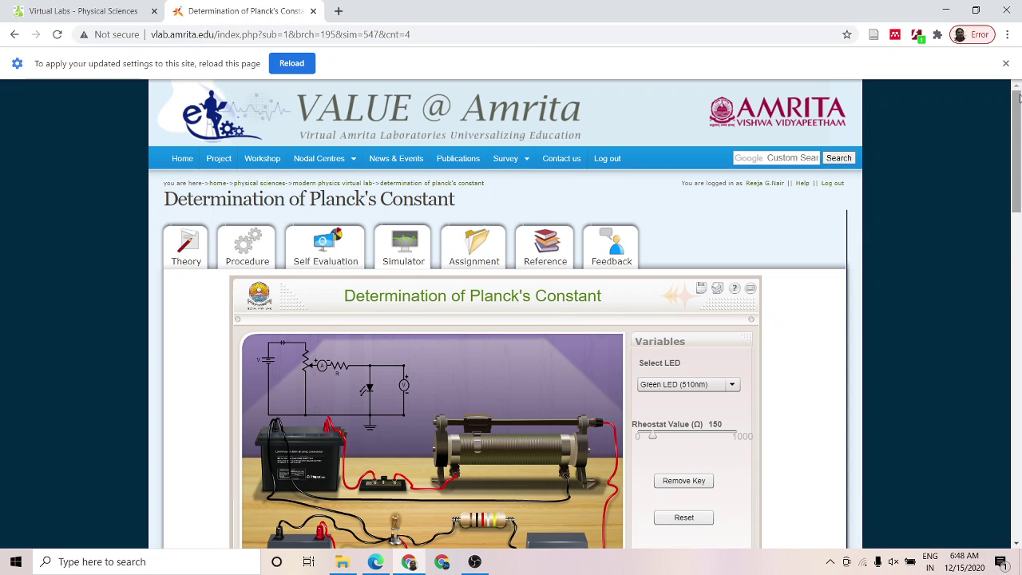
{"action": "left_click", "coordinate": [731, 385]}
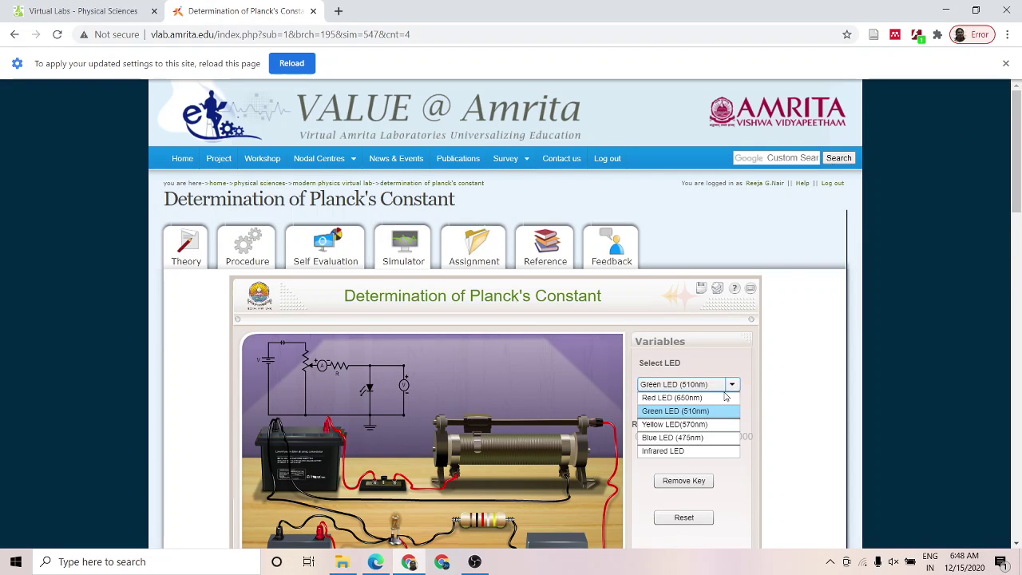
{"action": "left_click", "coordinate": [681, 425]}
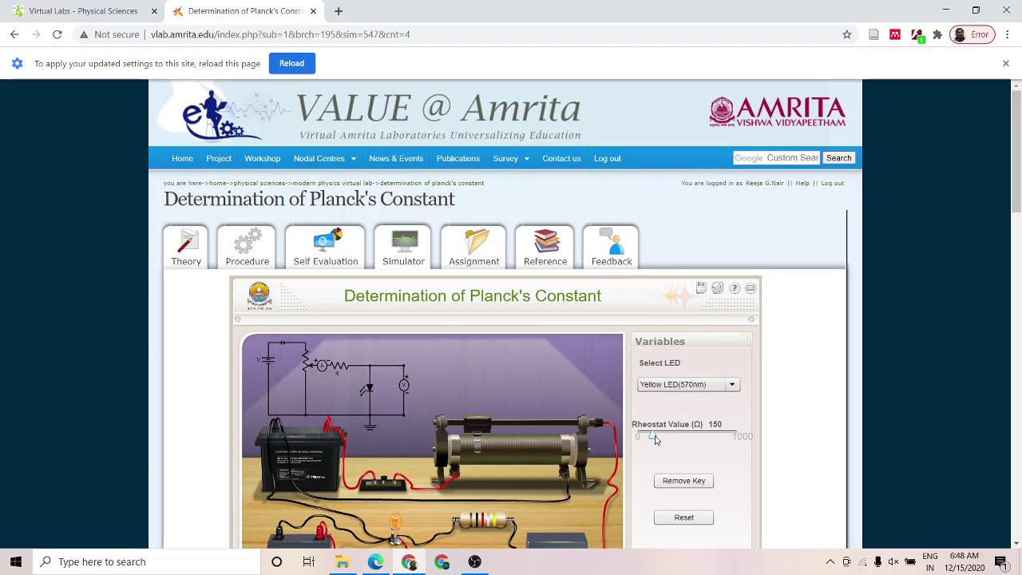
Lower the rheostat to 90 Ω so the yellow LED lights at 2.15 V and 6.41 mA.
{"action": "left_click_drag", "start_coordinate": [654, 437], "coordinate": [694, 437]}
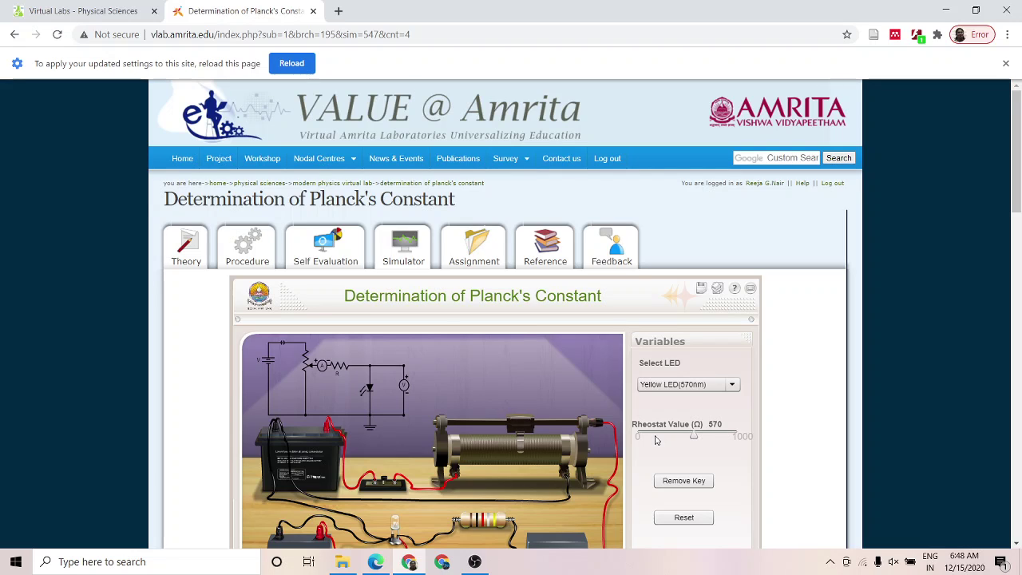
{"action": "left_click", "coordinate": [657, 438]}
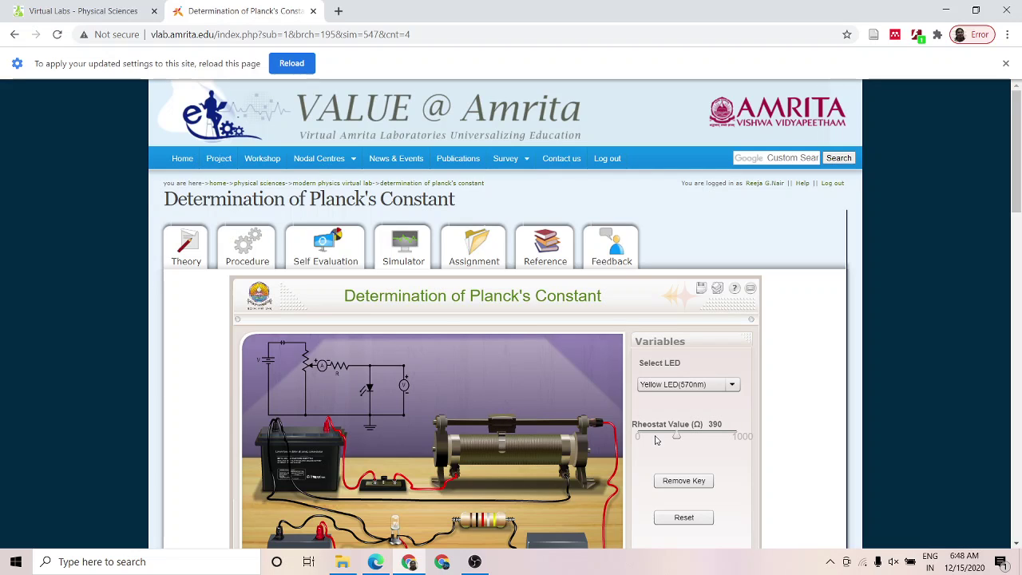
{"action": "left_click", "coordinate": [656, 438]}
{"action": "left_click", "coordinate": [657, 438]}
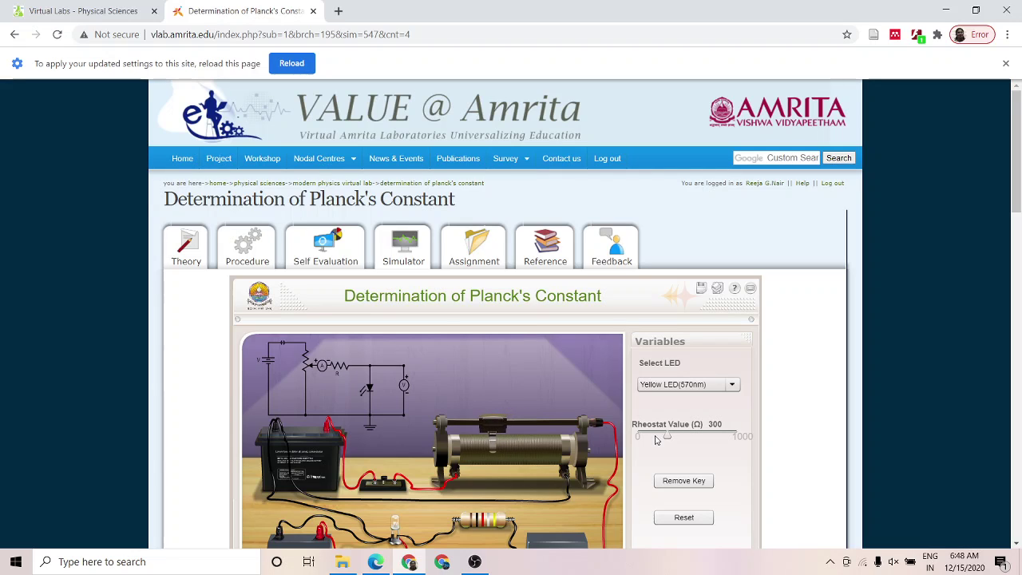
{"action": "left_click", "coordinate": [656, 438]}
{"action": "left_click", "coordinate": [657, 437]}
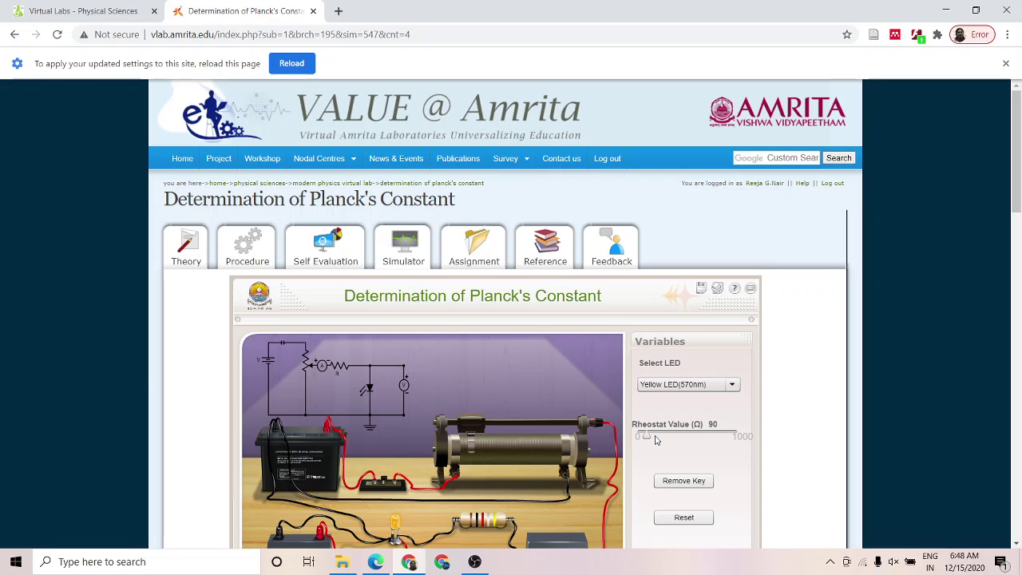
Scroll the page back up to bring the yellow LED circuit into view.
{"action": "scroll", "coordinate": [1017, 542], "scroll_direction": "down", "scroll_amount": 5}
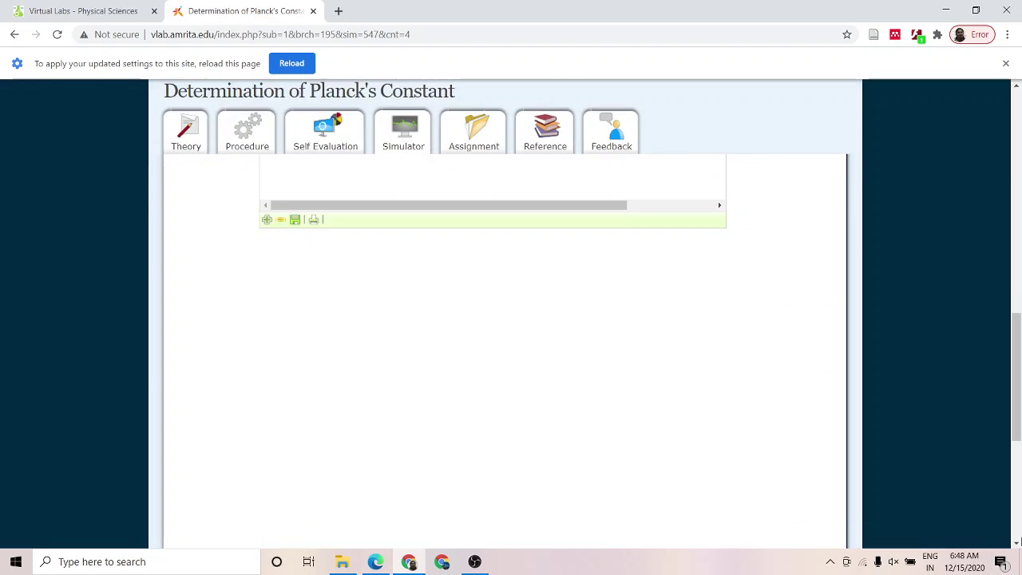
{"action": "left_click", "coordinate": [1017, 87]}
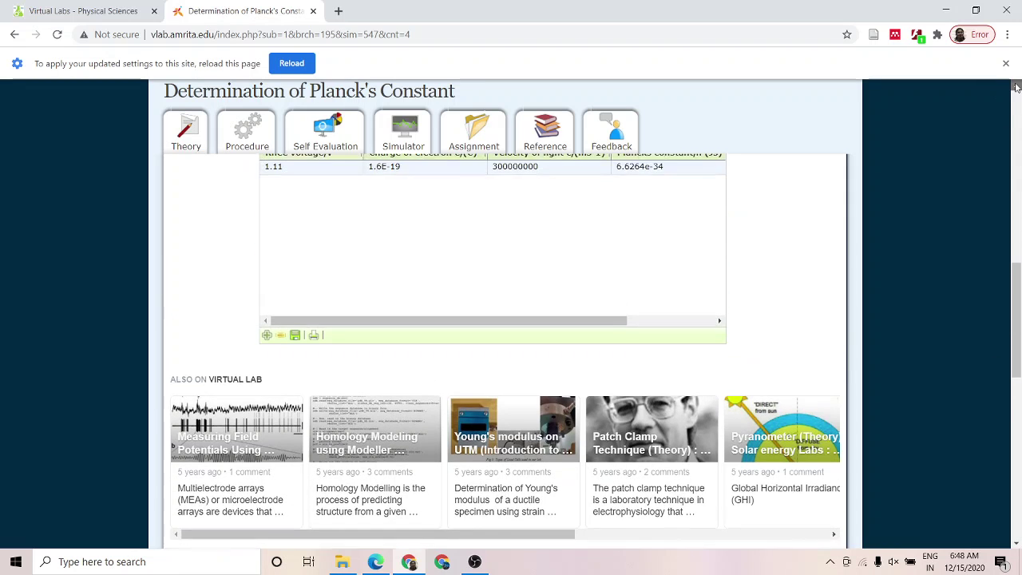
{"action": "left_click", "coordinate": [1017, 86]}
{"action": "left_click", "coordinate": [1017, 87]}
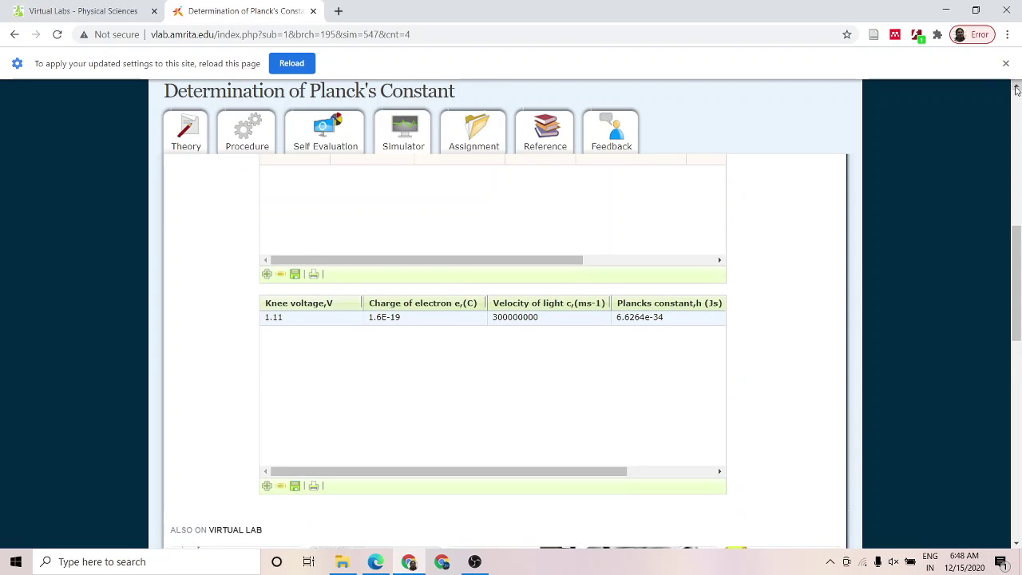
{"action": "left_click", "coordinate": [1017, 88]}
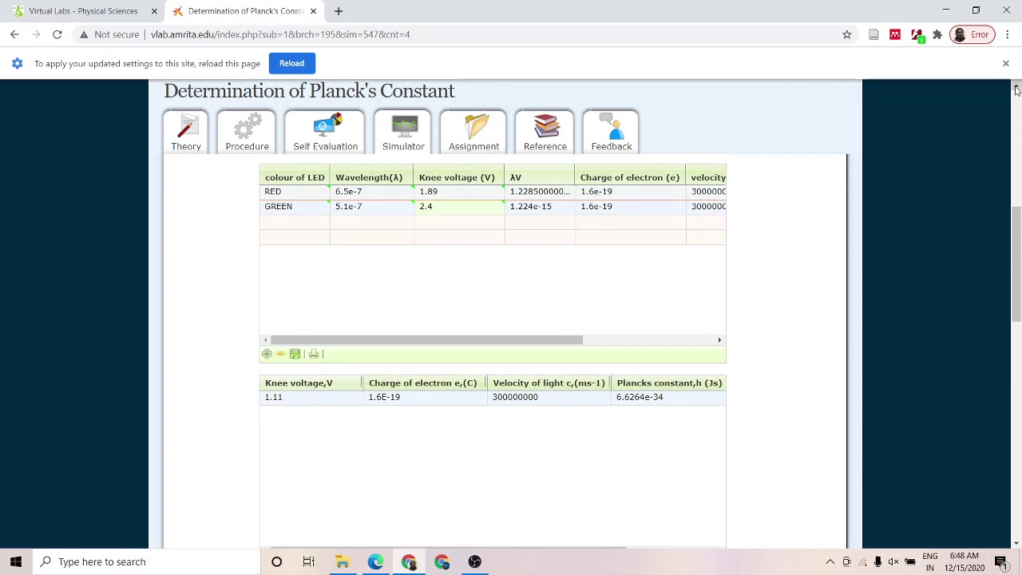
{"action": "scroll", "coordinate": [1019, 103], "scroll_direction": "up", "scroll_amount": 1}
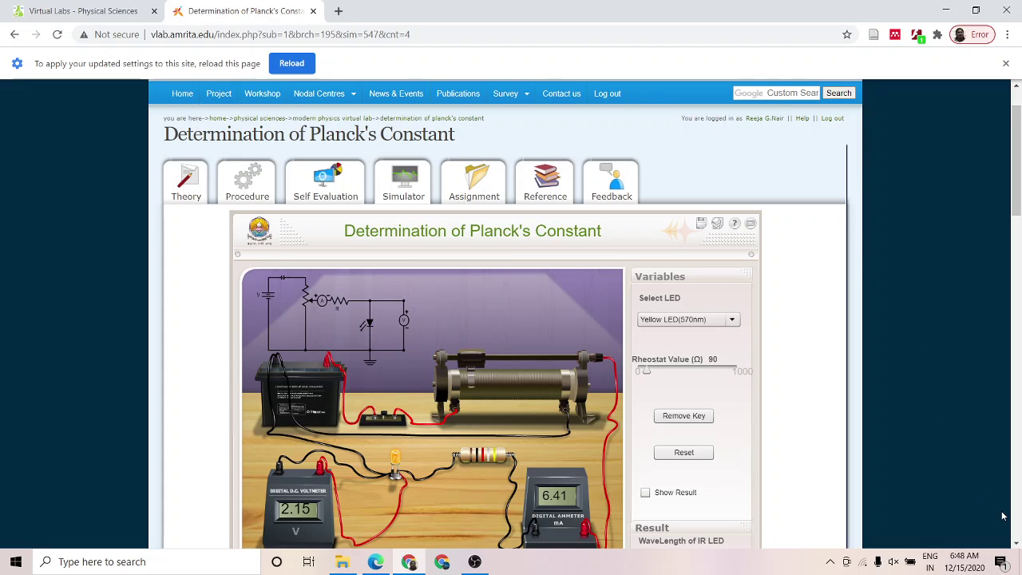
Fill row 3 with YELLOW, wavelength 575e-9 and knee voltage 2.15.
{"action": "left_click", "coordinate": [1017, 546]}
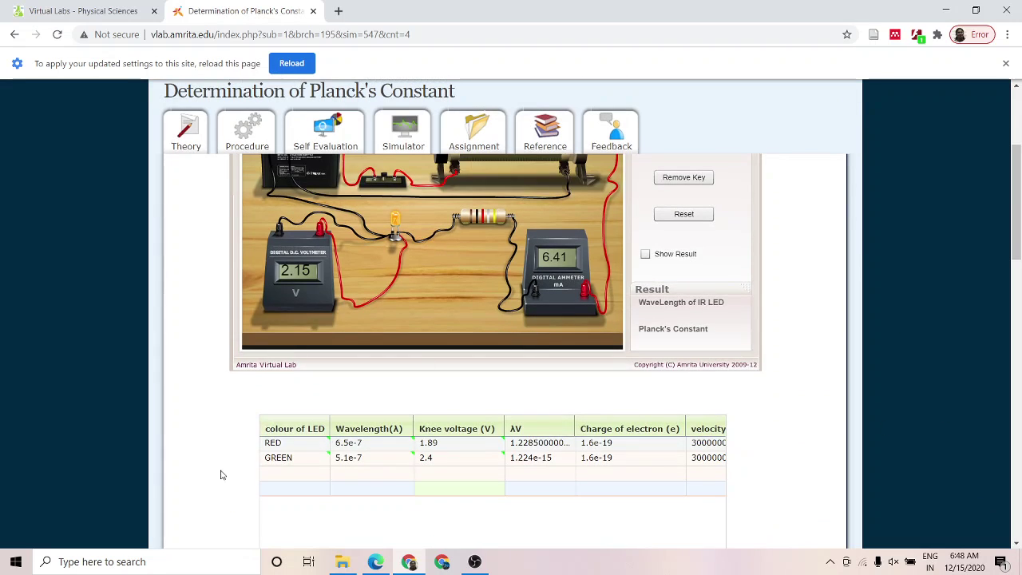
{"action": "left_click", "coordinate": [276, 475]}
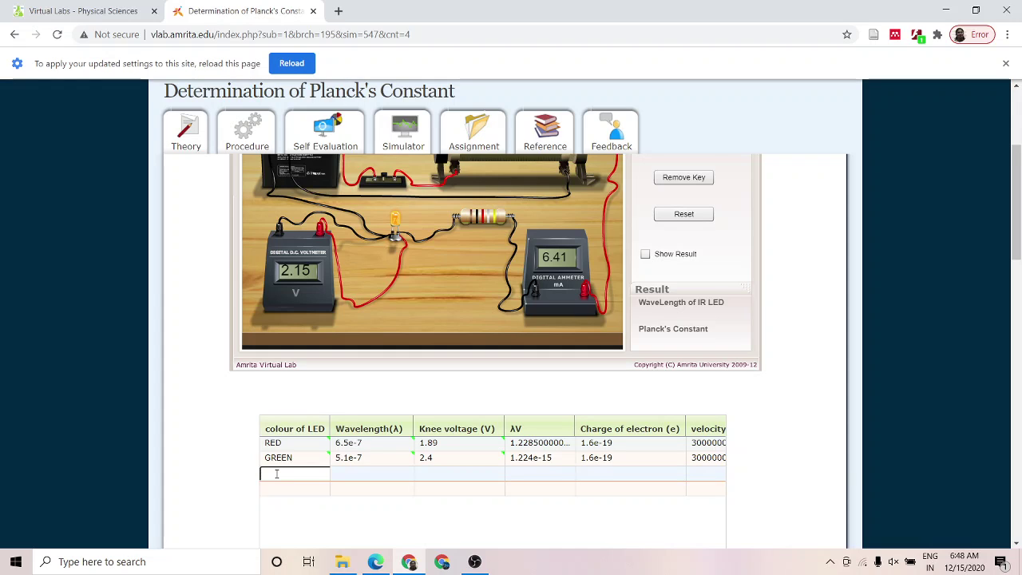
{"action": "type", "text": "YELLOW"}
{"action": "left_click", "coordinate": [337, 475]}
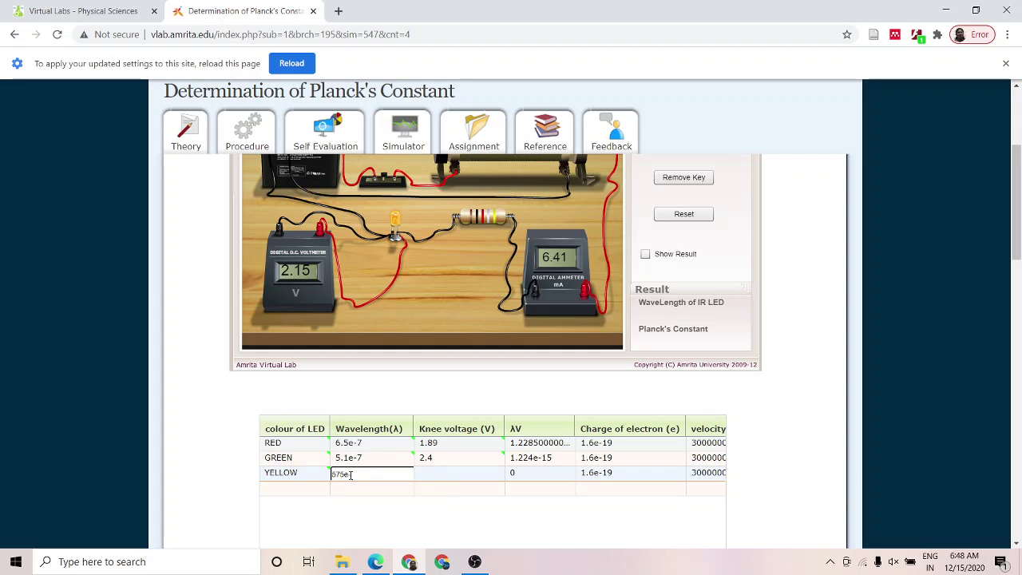
{"action": "type", "text": "e-9"}
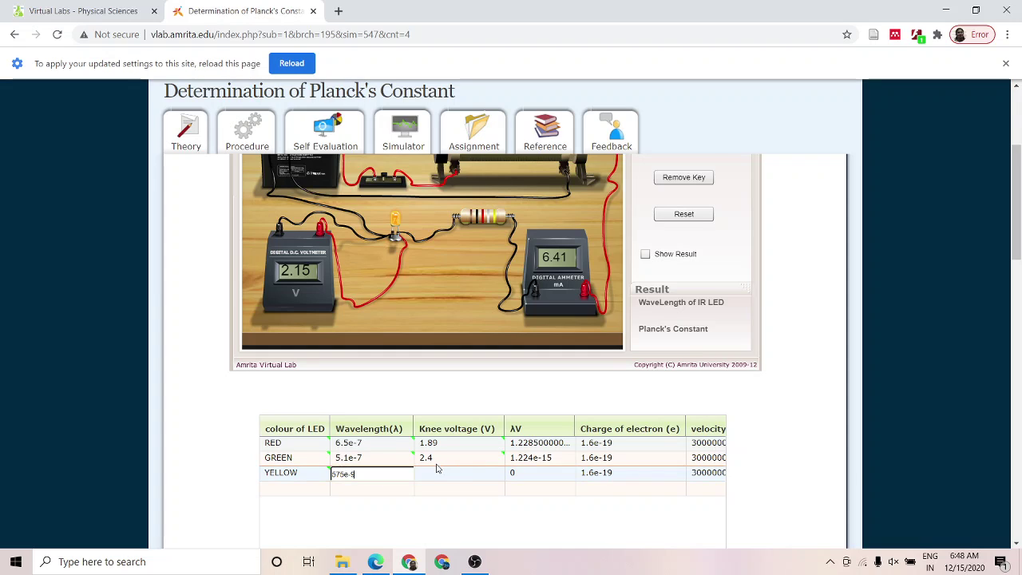
{"action": "double_click", "coordinate": [436, 472]}
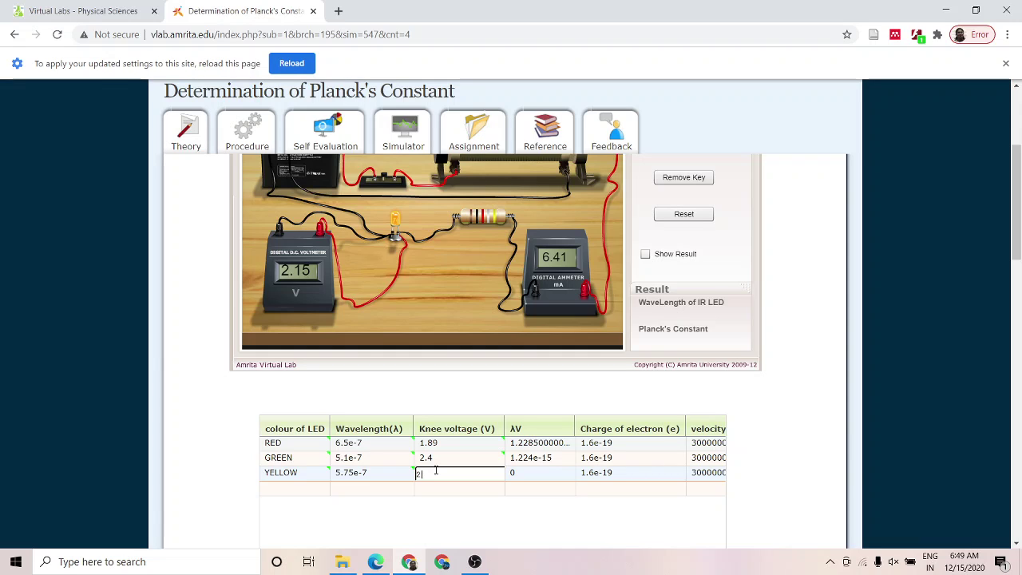
{"action": "type", "text": "2.15"}
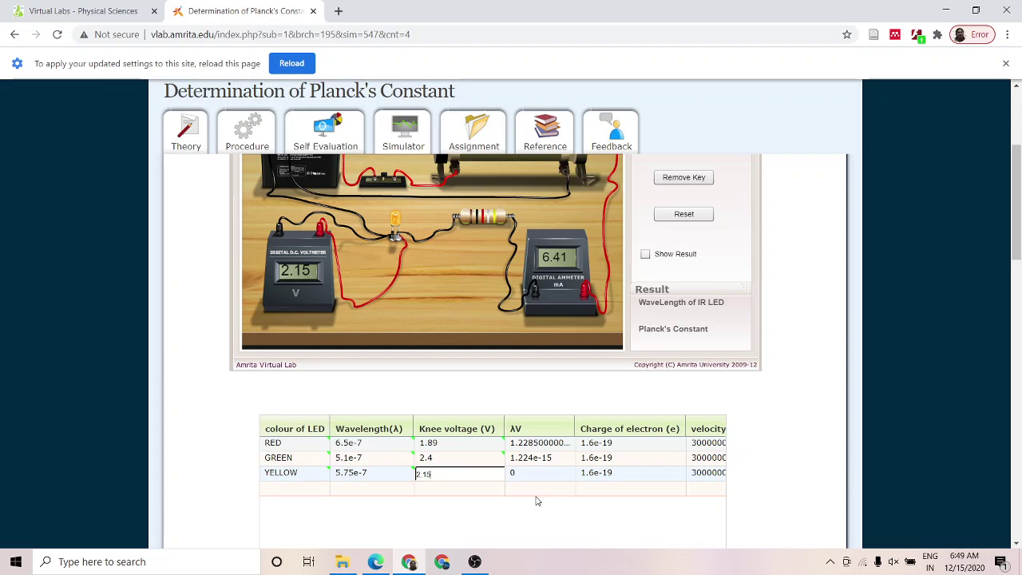
{"action": "left_click", "coordinate": [567, 479]}
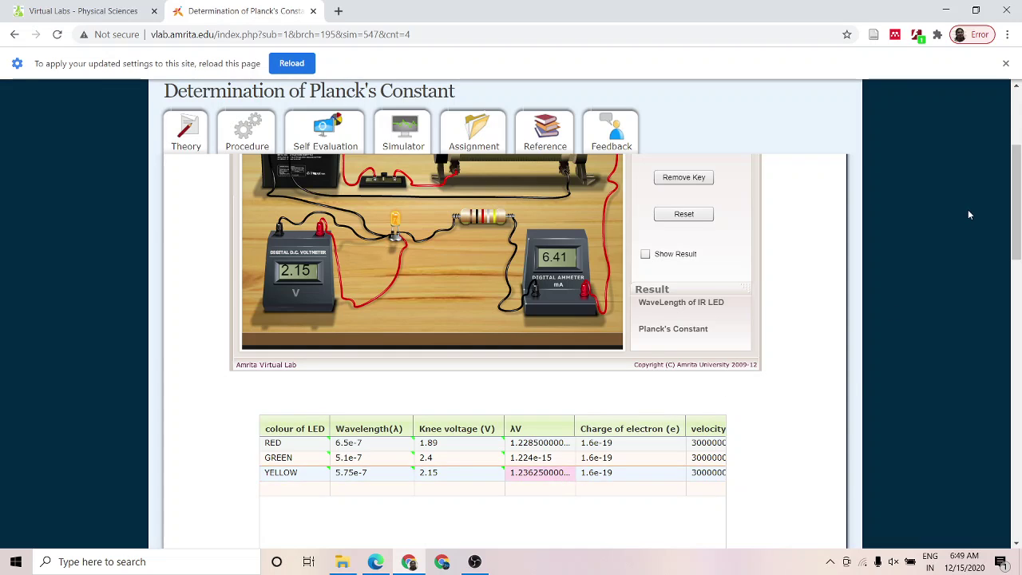
Correct the YELLOW wavelength to 5.7e-7, then bring the lab-manual PDF forward in Edge.
{"action": "left_click", "coordinate": [1018, 94]}
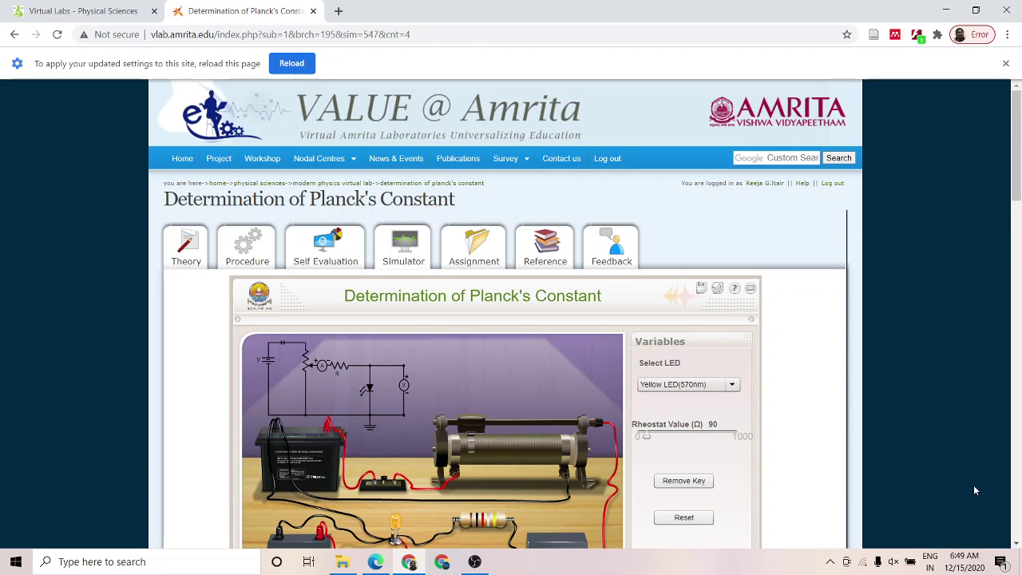
{"action": "left_click", "coordinate": [1018, 546]}
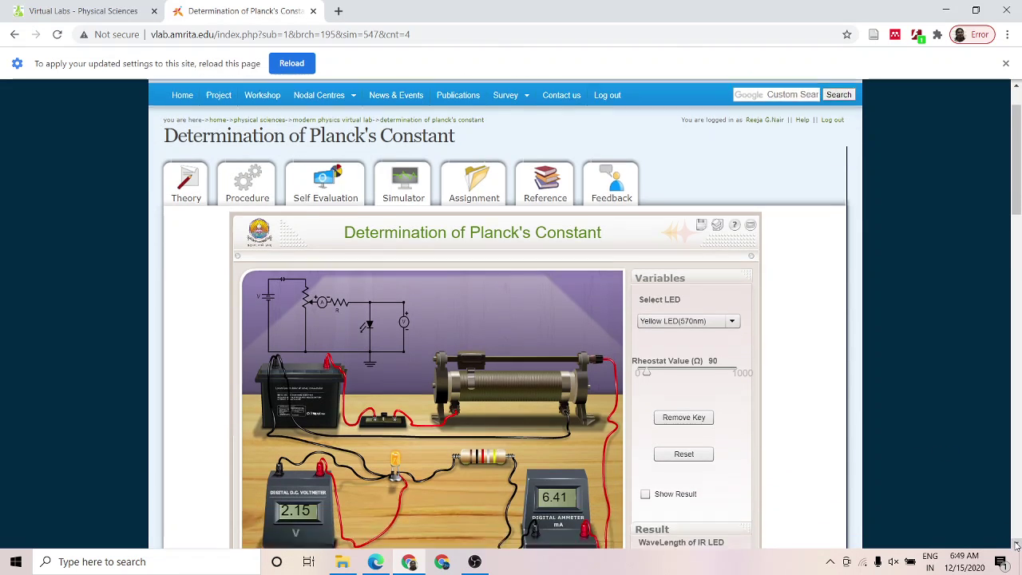
{"action": "scroll", "coordinate": [426, 491], "scroll_direction": "down", "scroll_amount": 3}
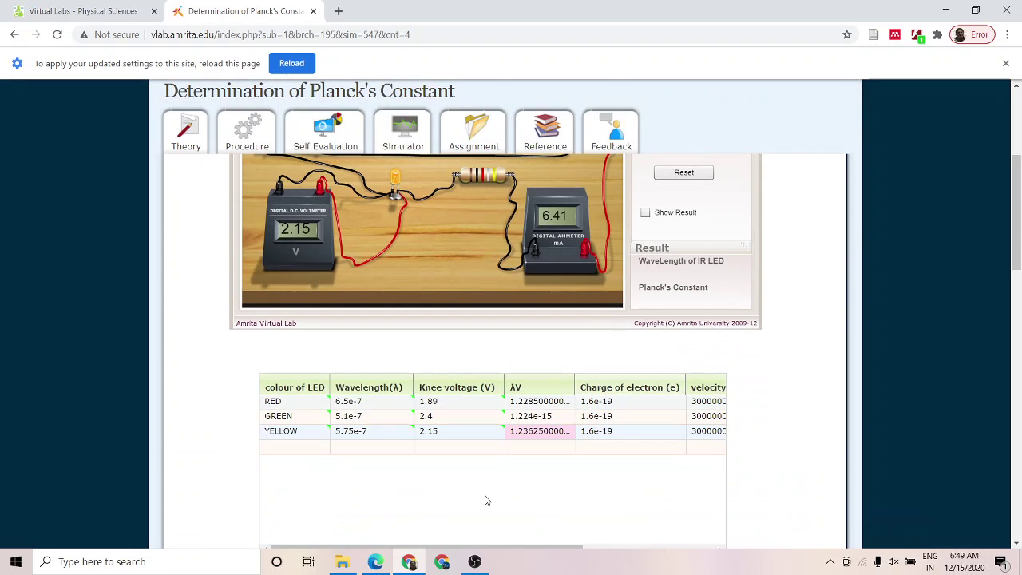
{"action": "double_click", "coordinate": [354, 432]}
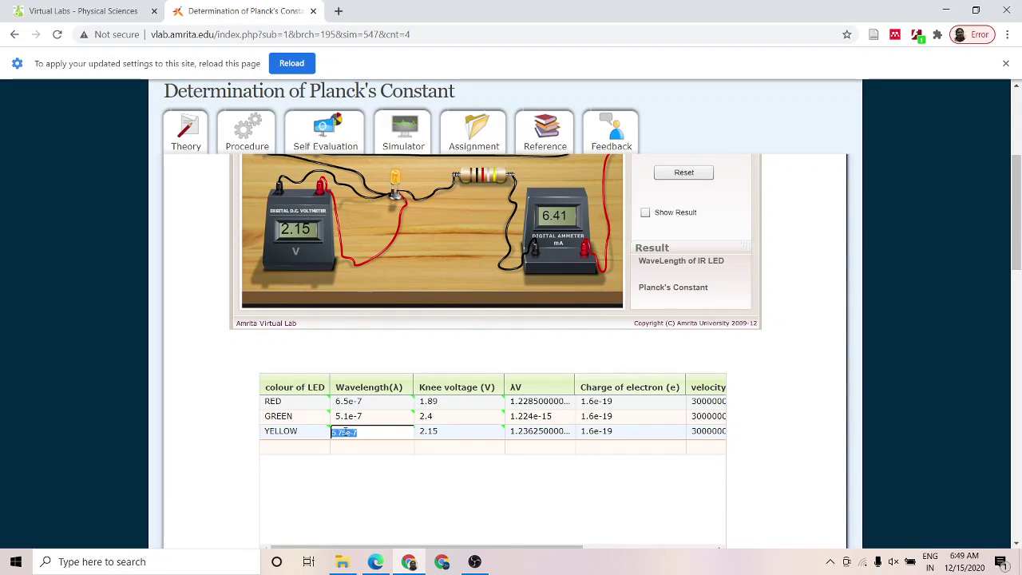
{"action": "left_click", "coordinate": [345, 433]}
{"action": "key", "text": "BackSpace"}
{"action": "double_click", "coordinate": [297, 439]}
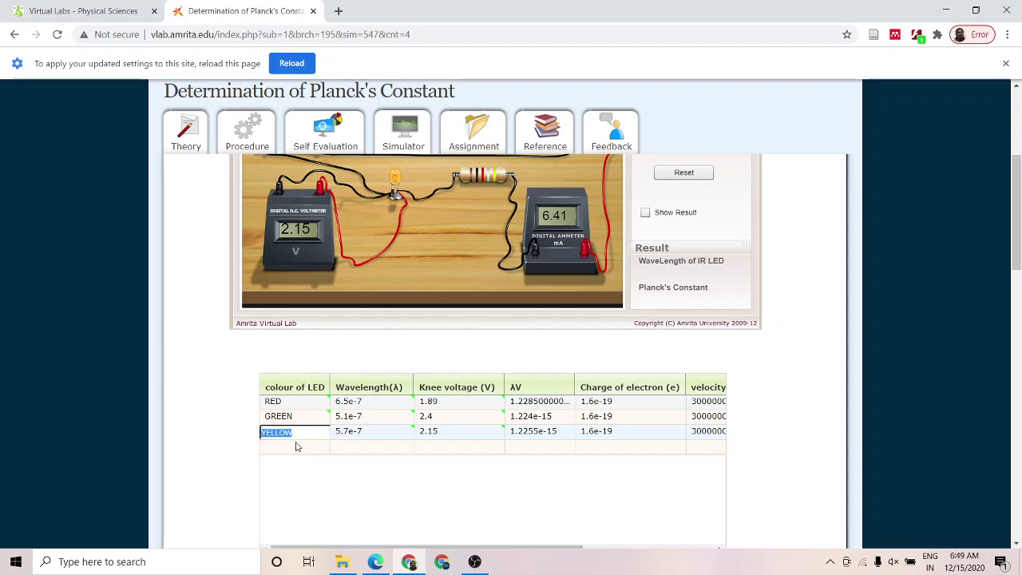
{"action": "double_click", "coordinate": [294, 446]}
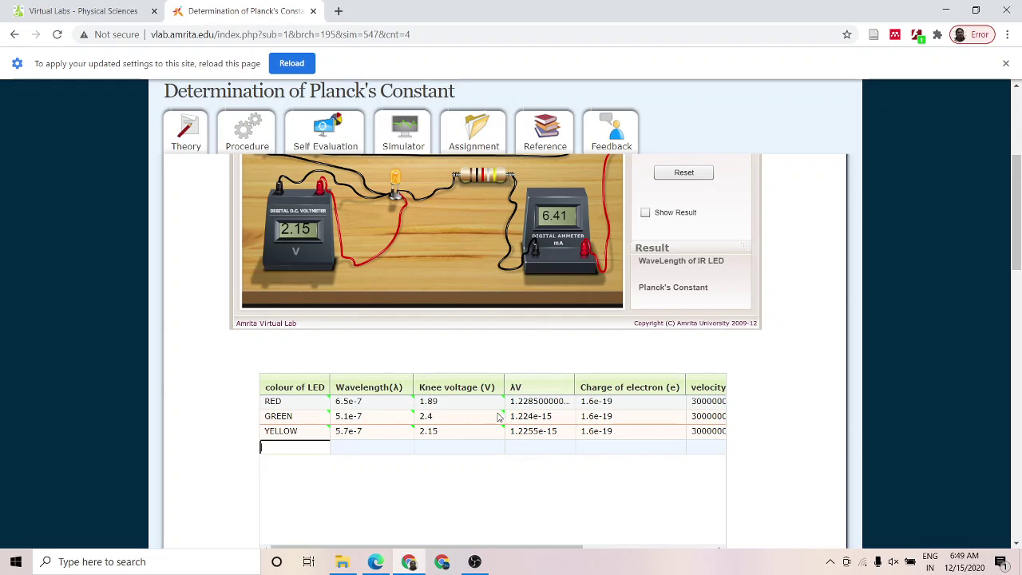
{"action": "left_click", "coordinate": [564, 401]}
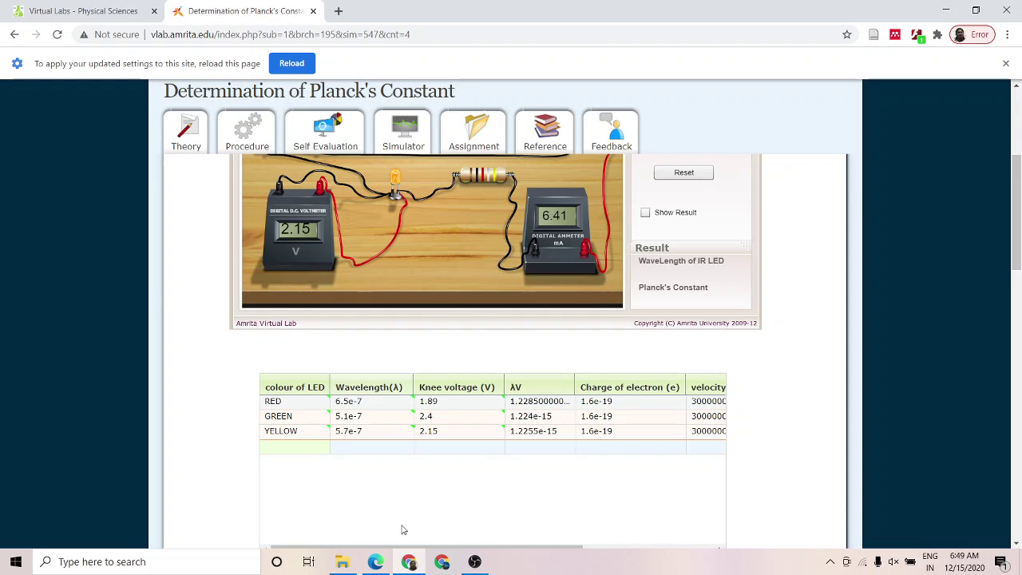
{"action": "left_click", "coordinate": [377, 562]}
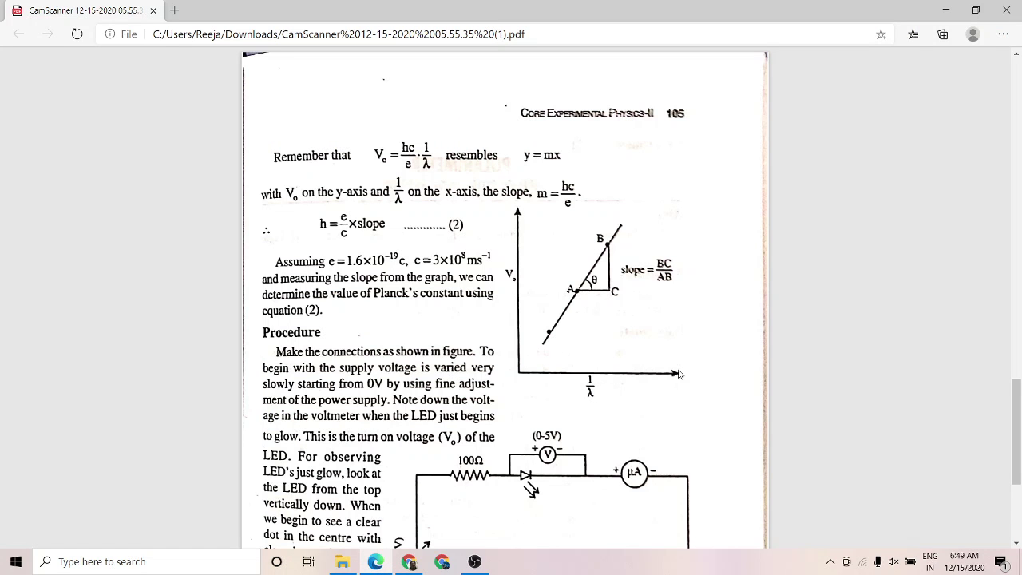
{"action": "scroll", "coordinate": [679, 373], "scroll_direction": "up", "scroll_amount": 10}
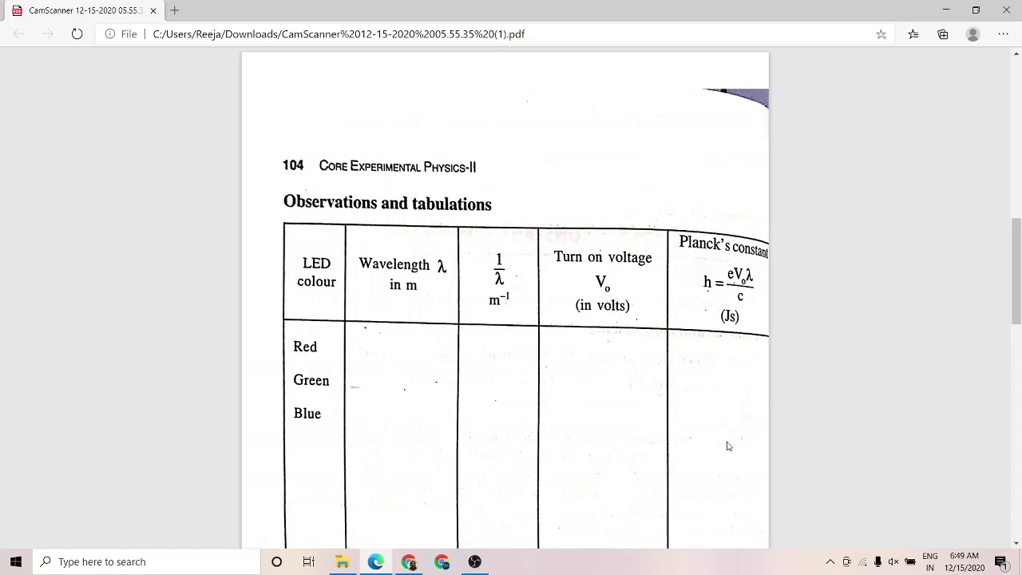
{"action": "left_click", "coordinate": [1018, 546]}
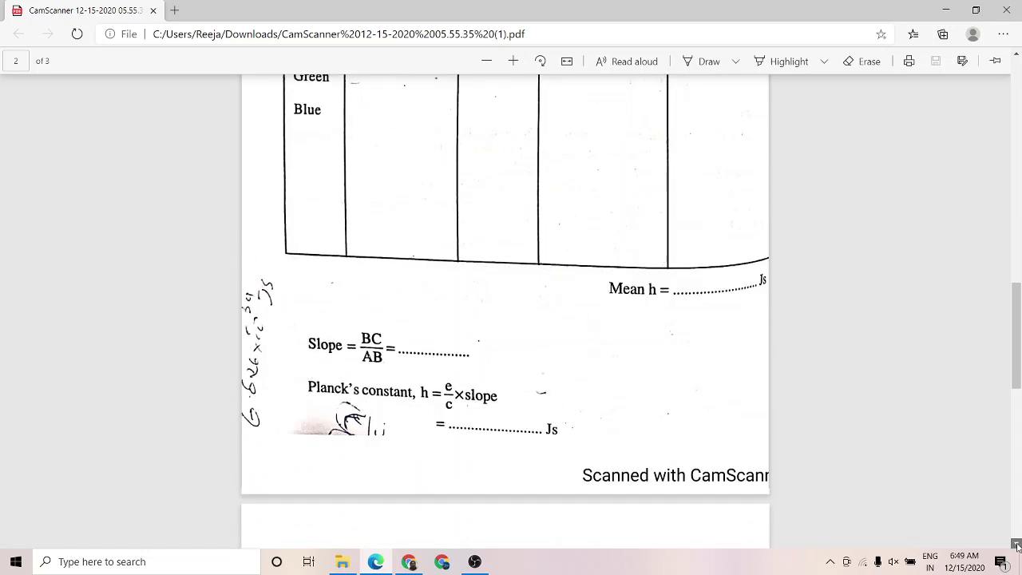
{"action": "left_click", "coordinate": [1018, 545]}
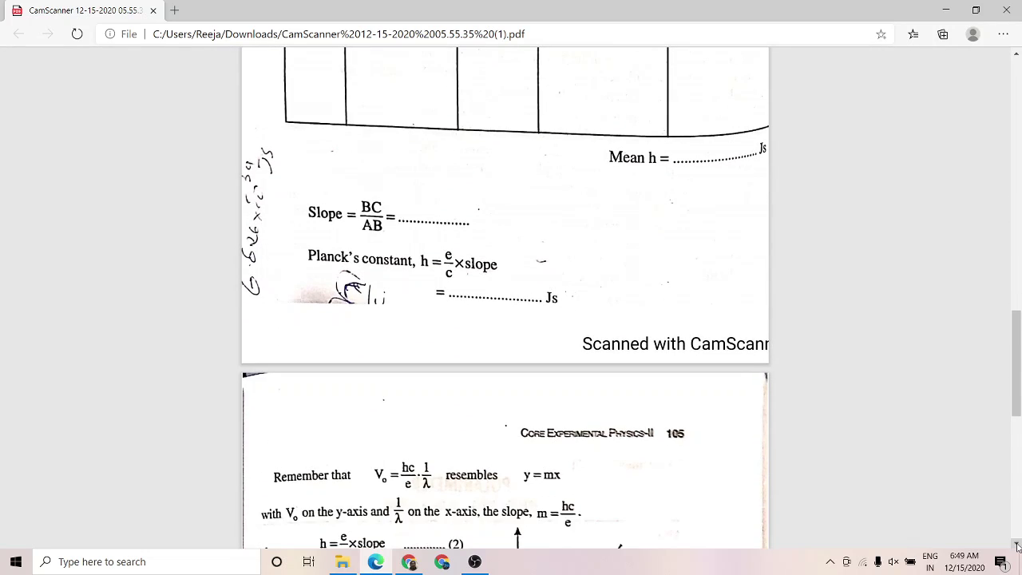
{"action": "left_click", "coordinate": [1017, 546]}
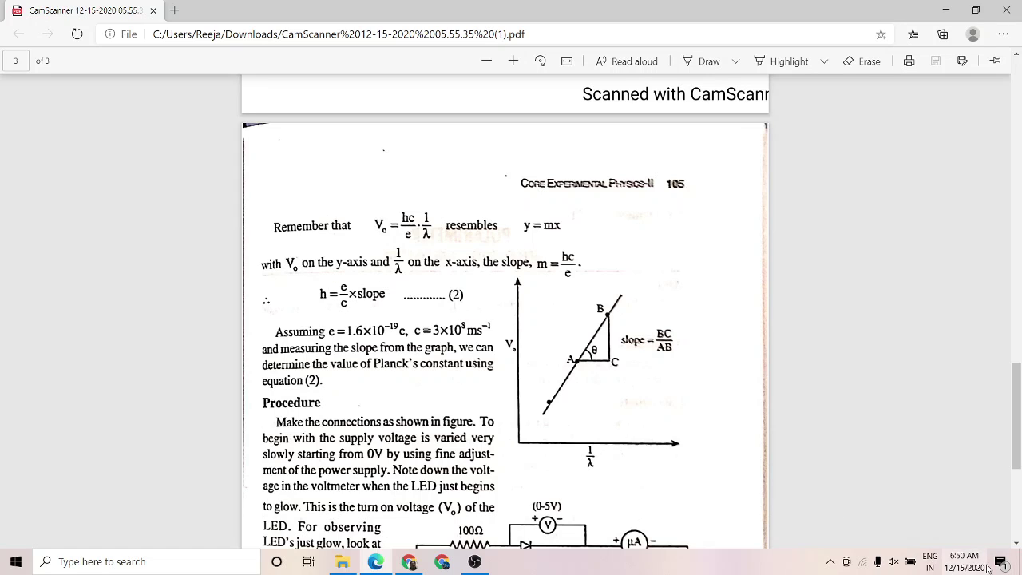
{"action": "scroll", "coordinate": [1016, 547], "scroll_direction": "down", "scroll_amount": 5}
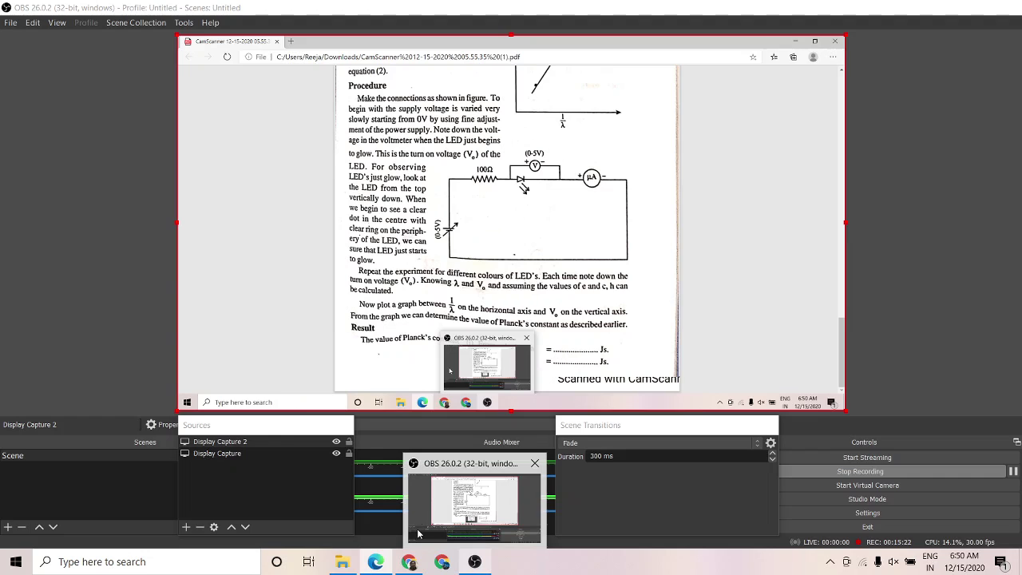
{"action": "mouse_move", "coordinate": [415, 564]}
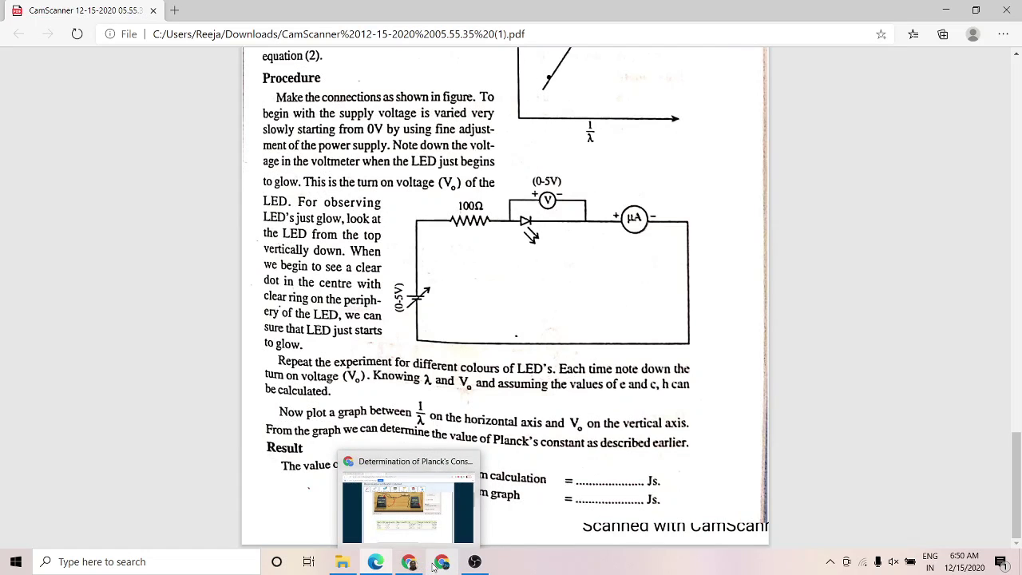
Return to the lab, show Planck's constant 6.547 x10^-34 via Show Result, then hide it.
{"action": "left_click", "coordinate": [412, 565]}
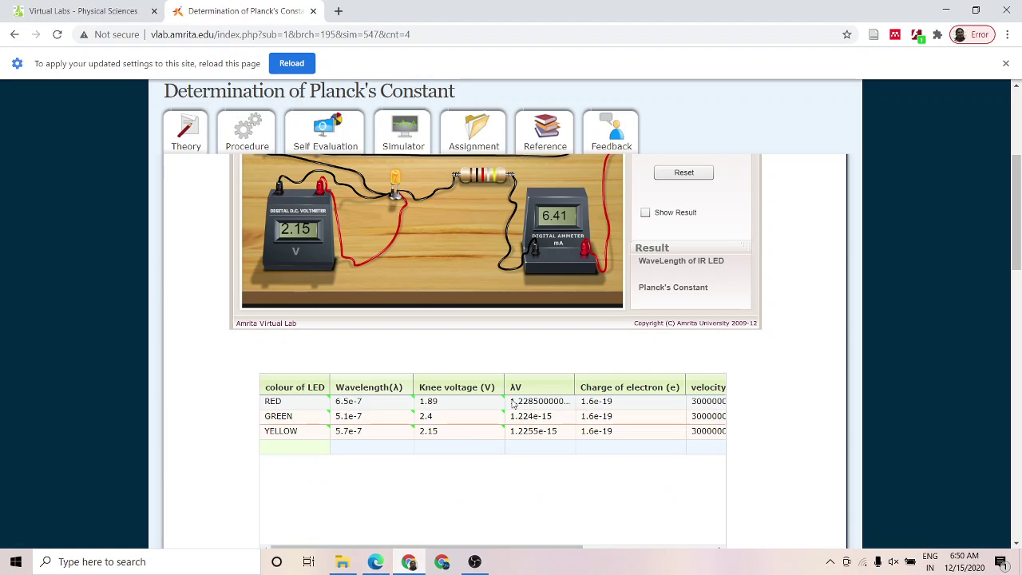
{"action": "left_click", "coordinate": [646, 213]}
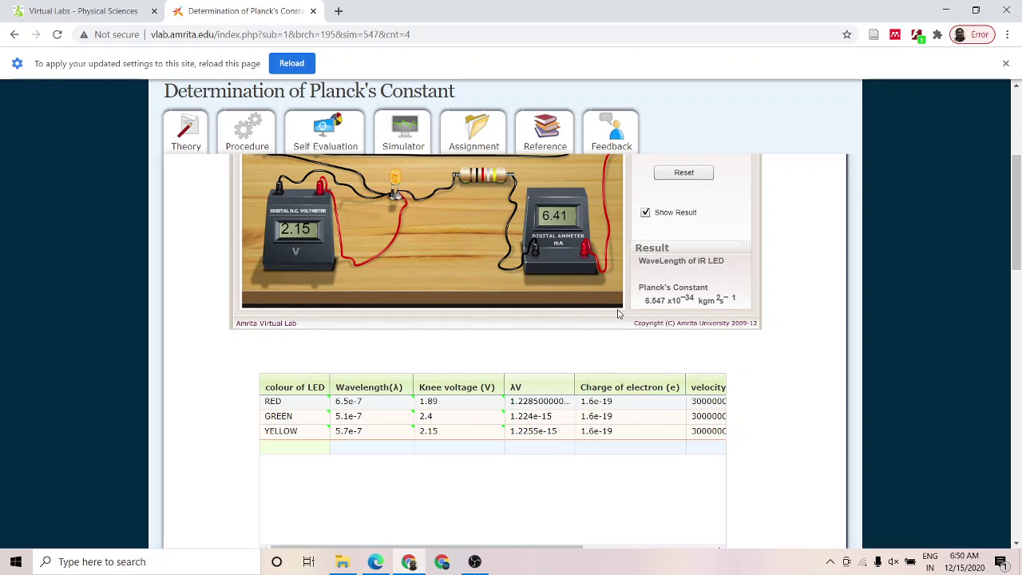
{"action": "left_click", "coordinate": [645, 214]}
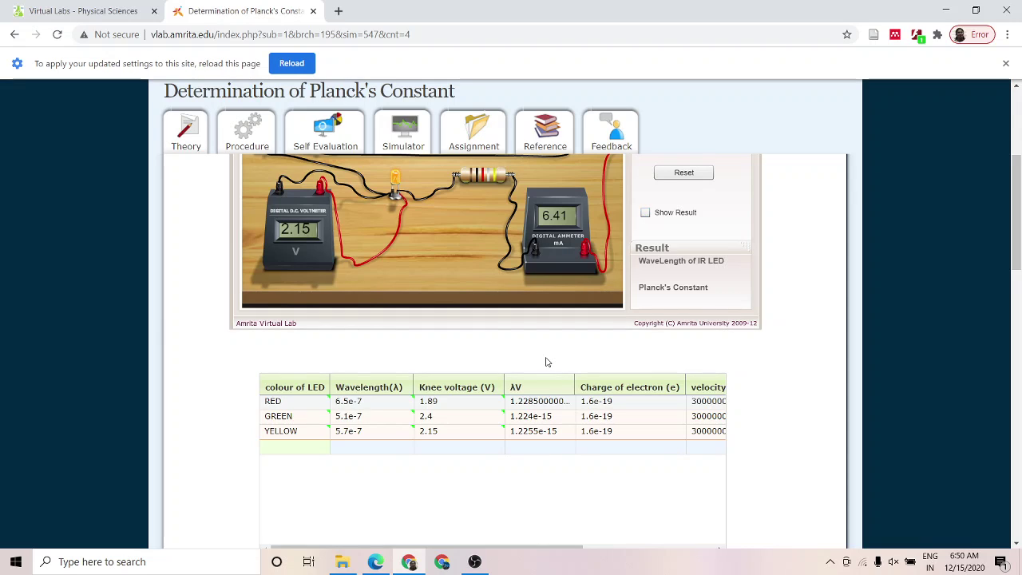